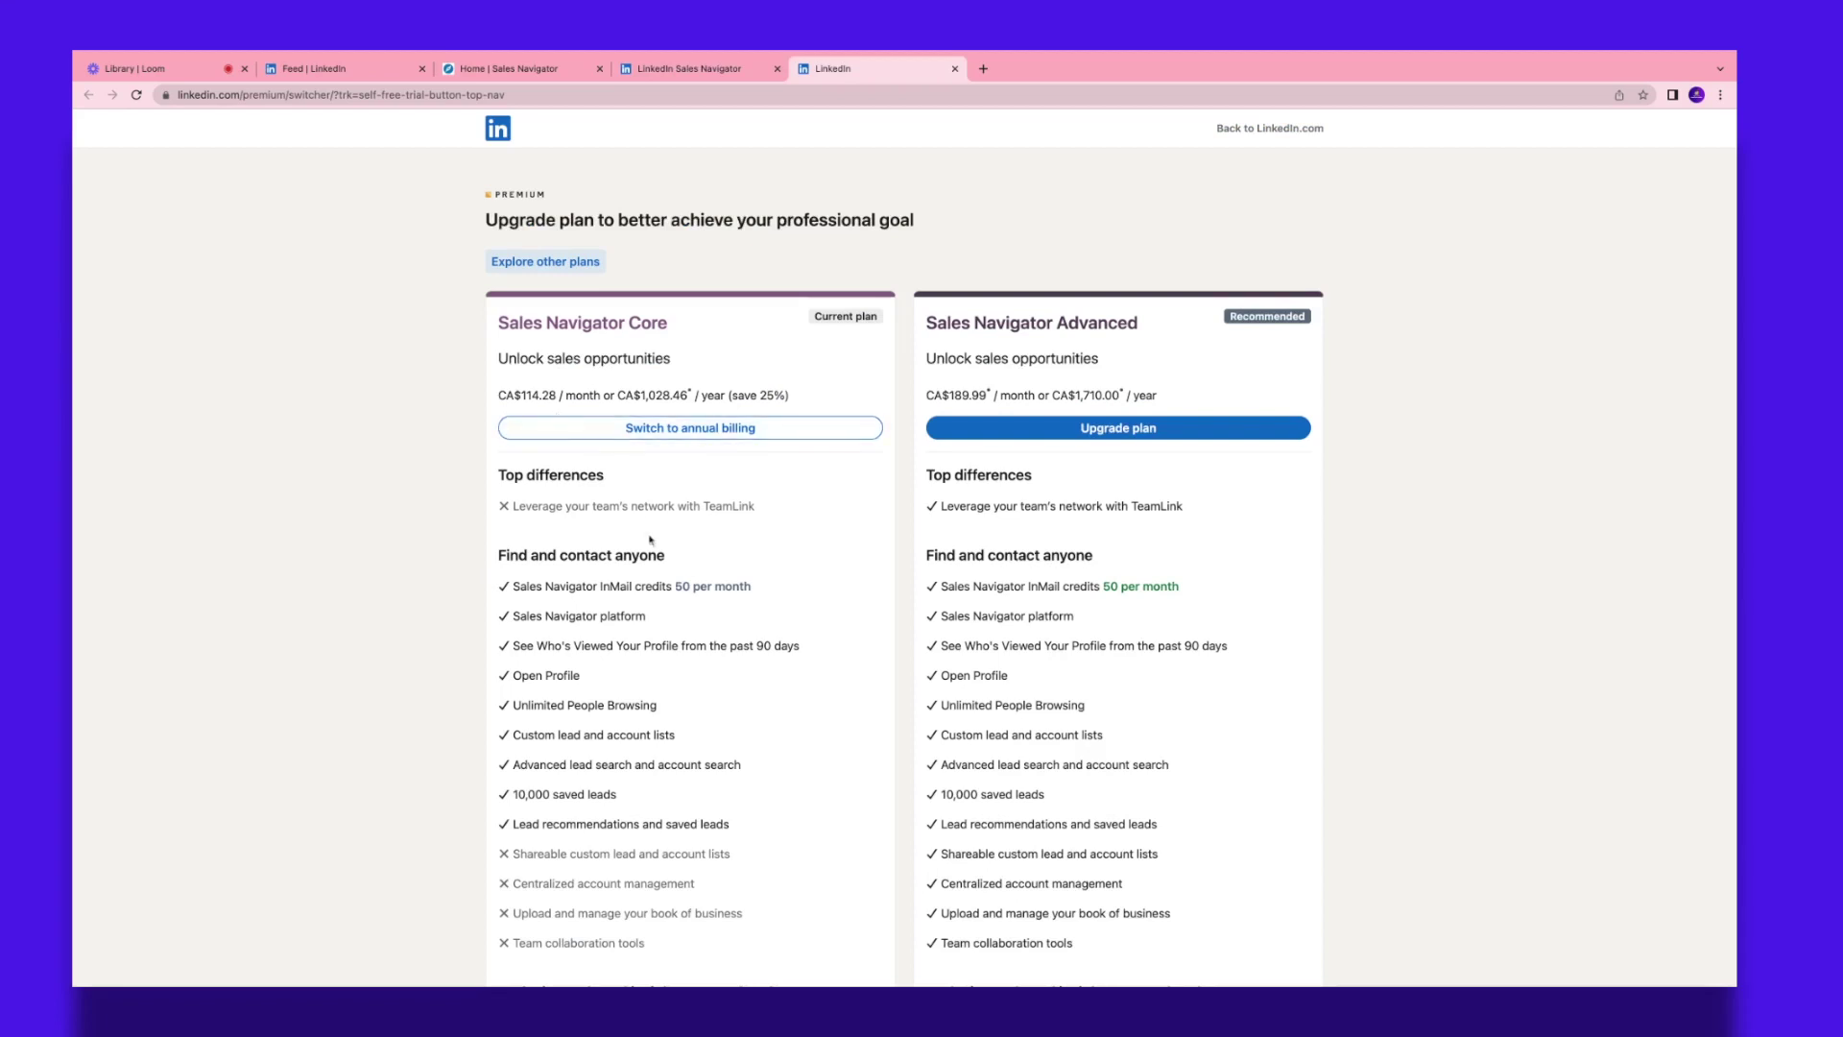
# Step: Scroll down the upgrade page comparing the Core and Advanced plans
pyautogui.scroll(-1, 647, 537)
pyautogui.scroll(-1, 647, 537)
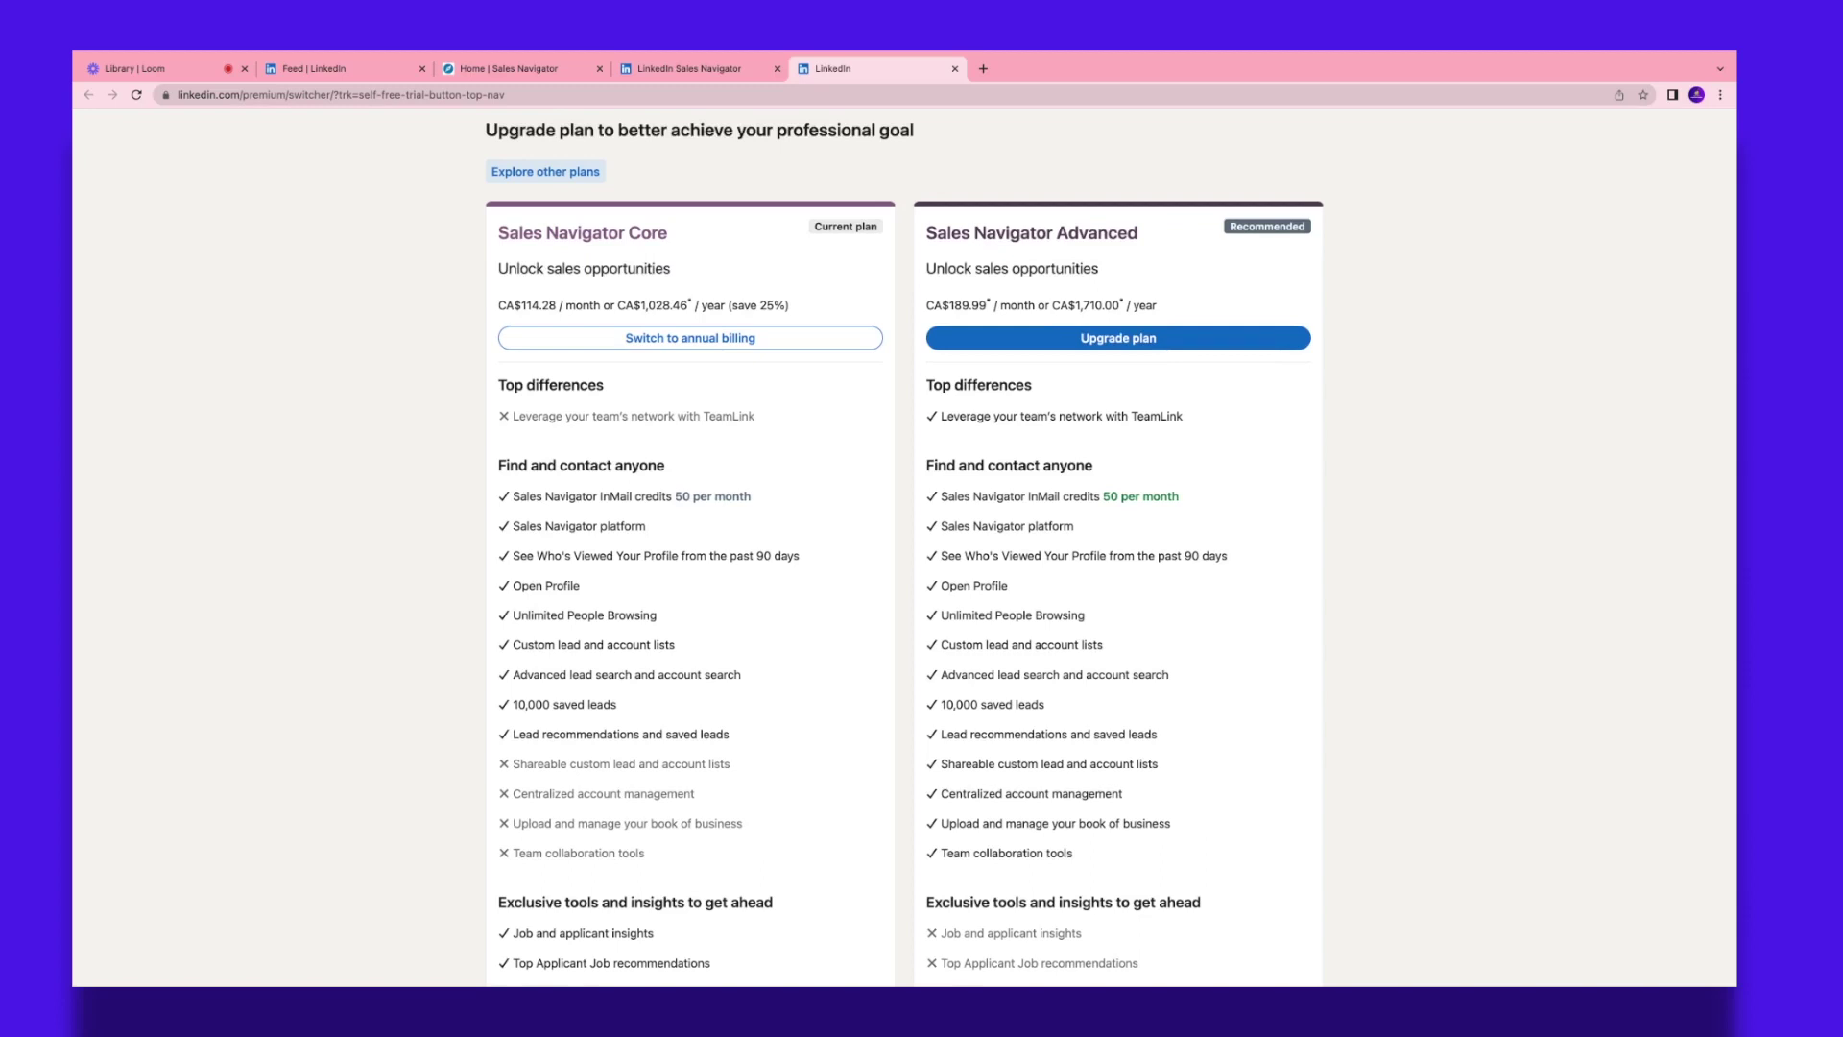
pyautogui.hotkey('ctrl', 'w')
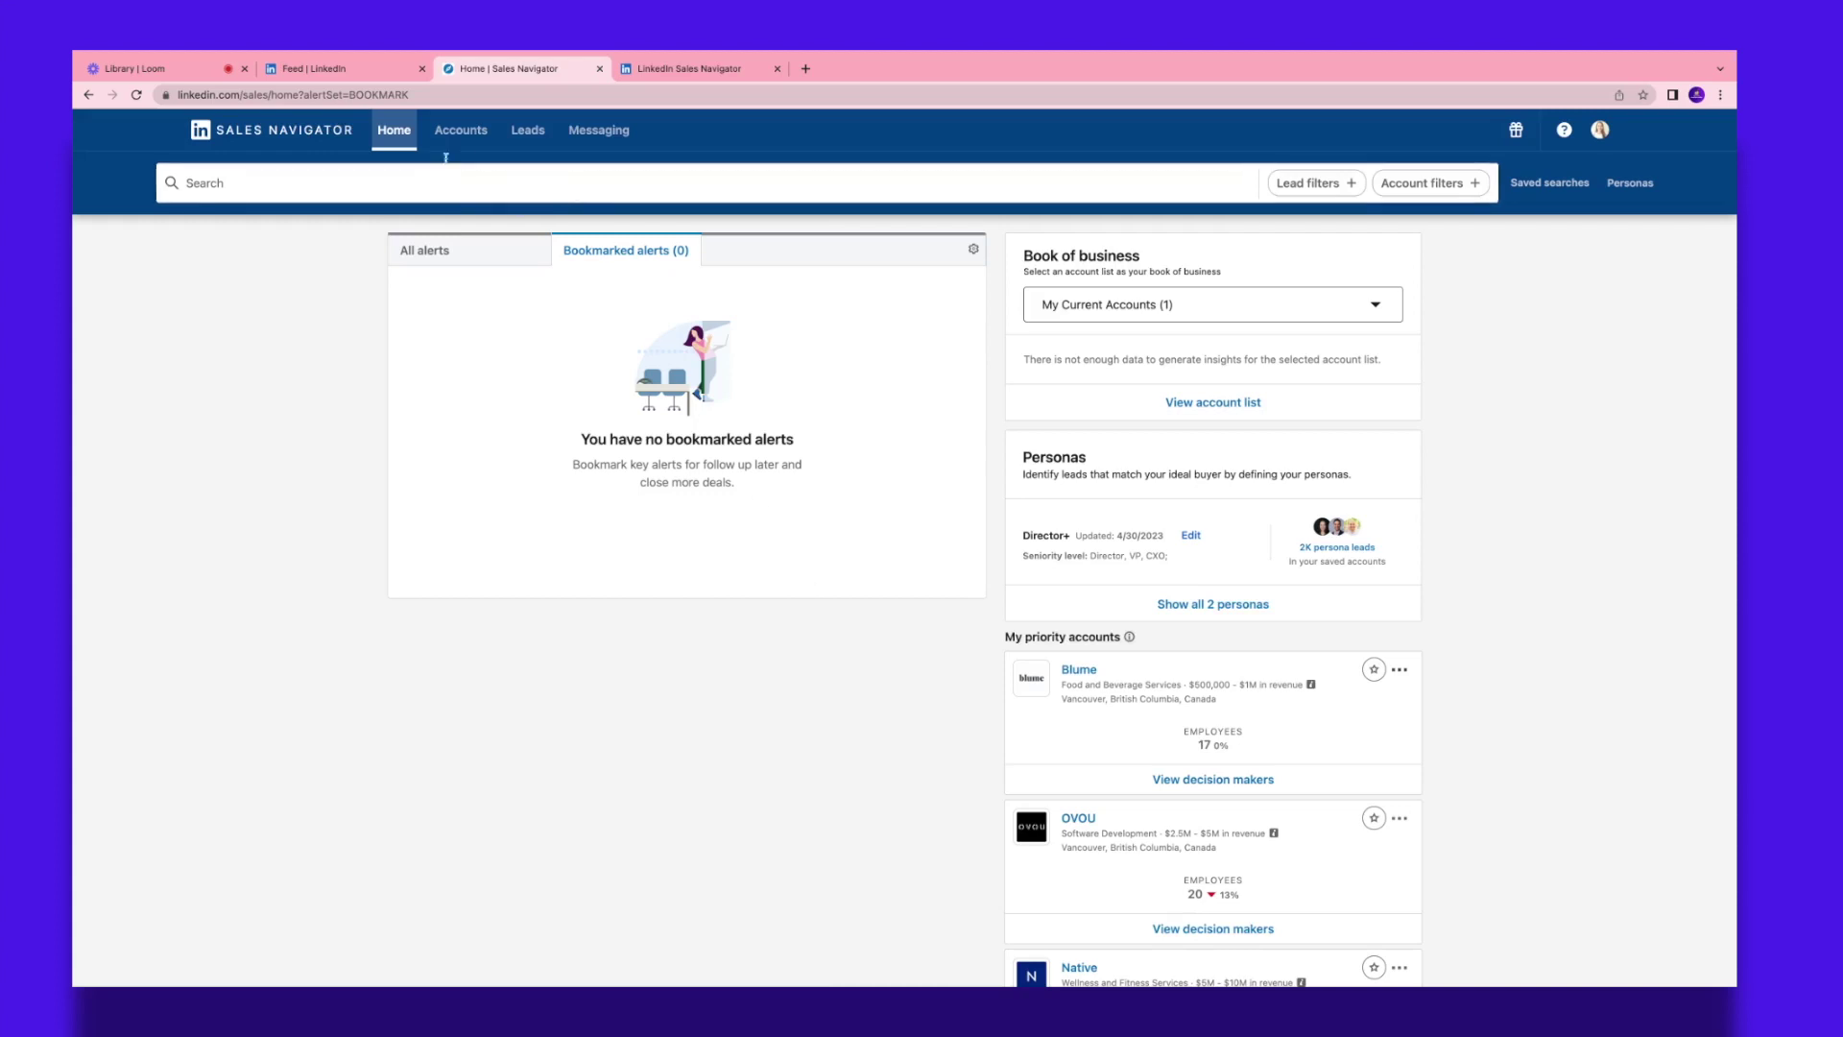
pyautogui.scroll(5, 452, 148)
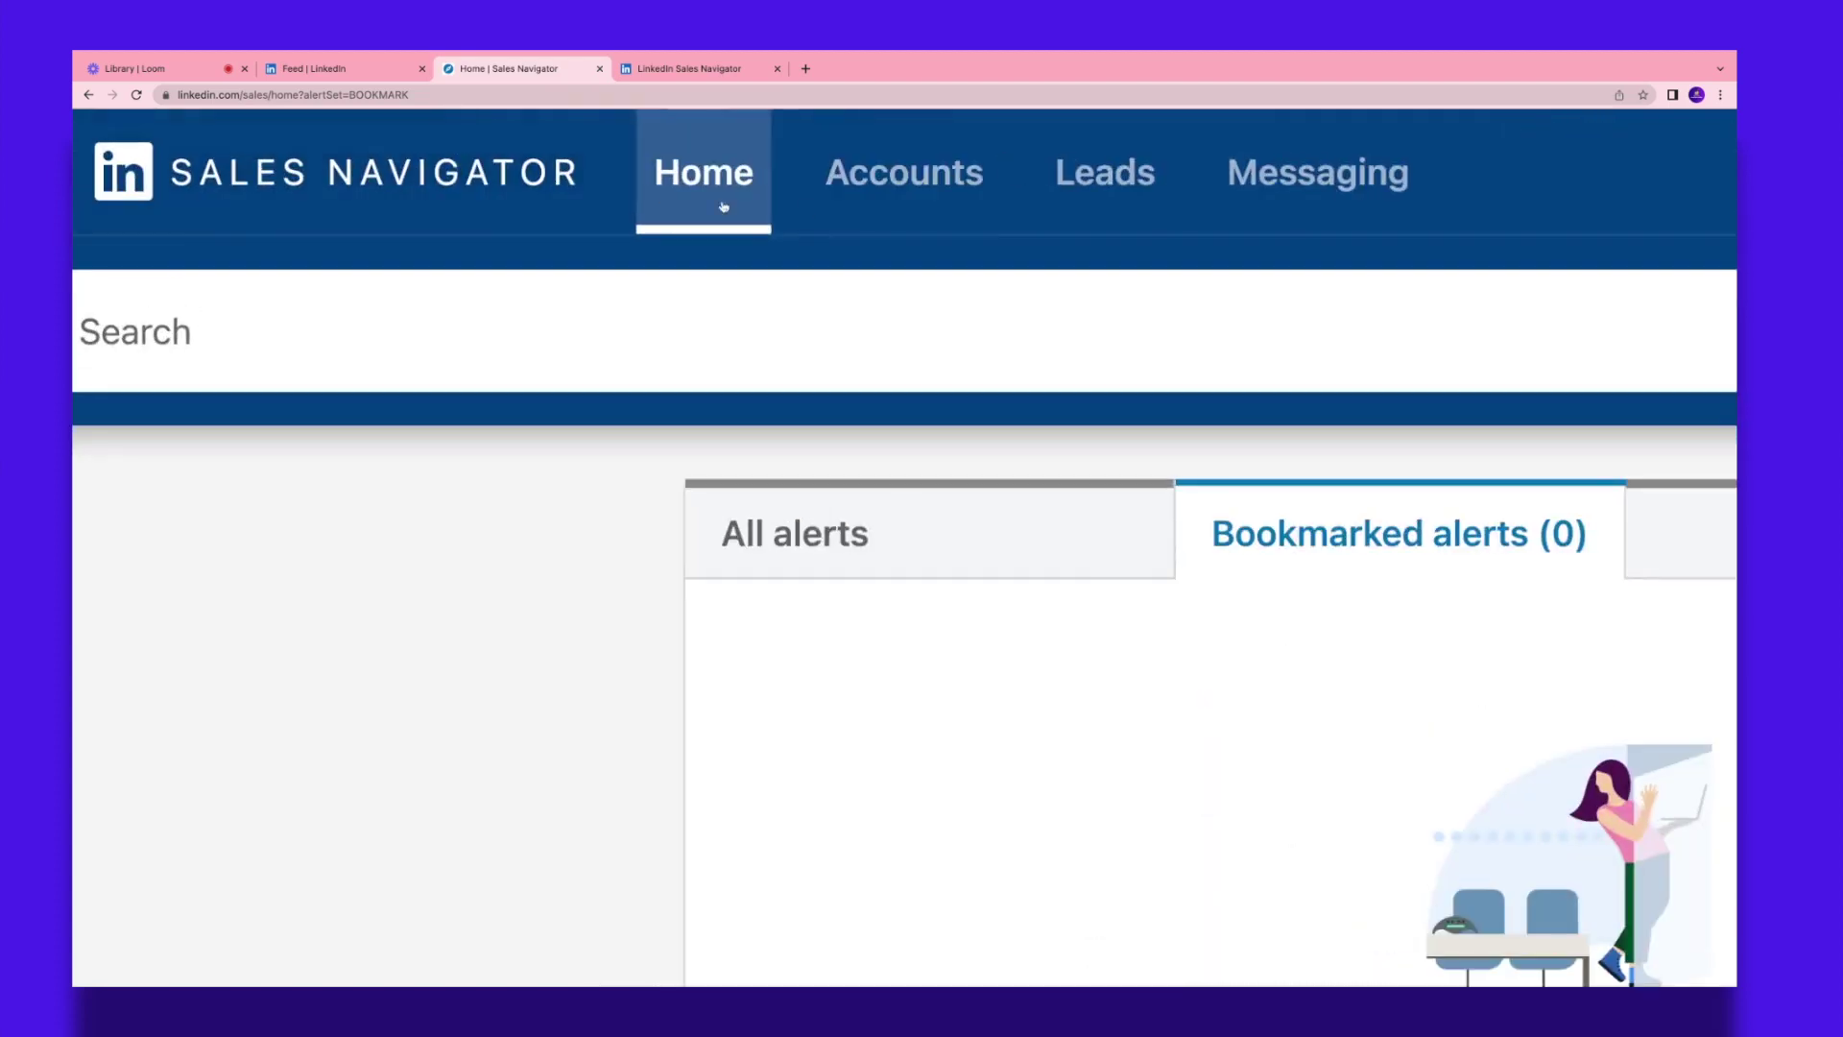
pyautogui.click(864, 175)
# Step: Create an empty account list named 'Skincare Companies in Canada'
pyautogui.scroll(-5, 1402, 244)
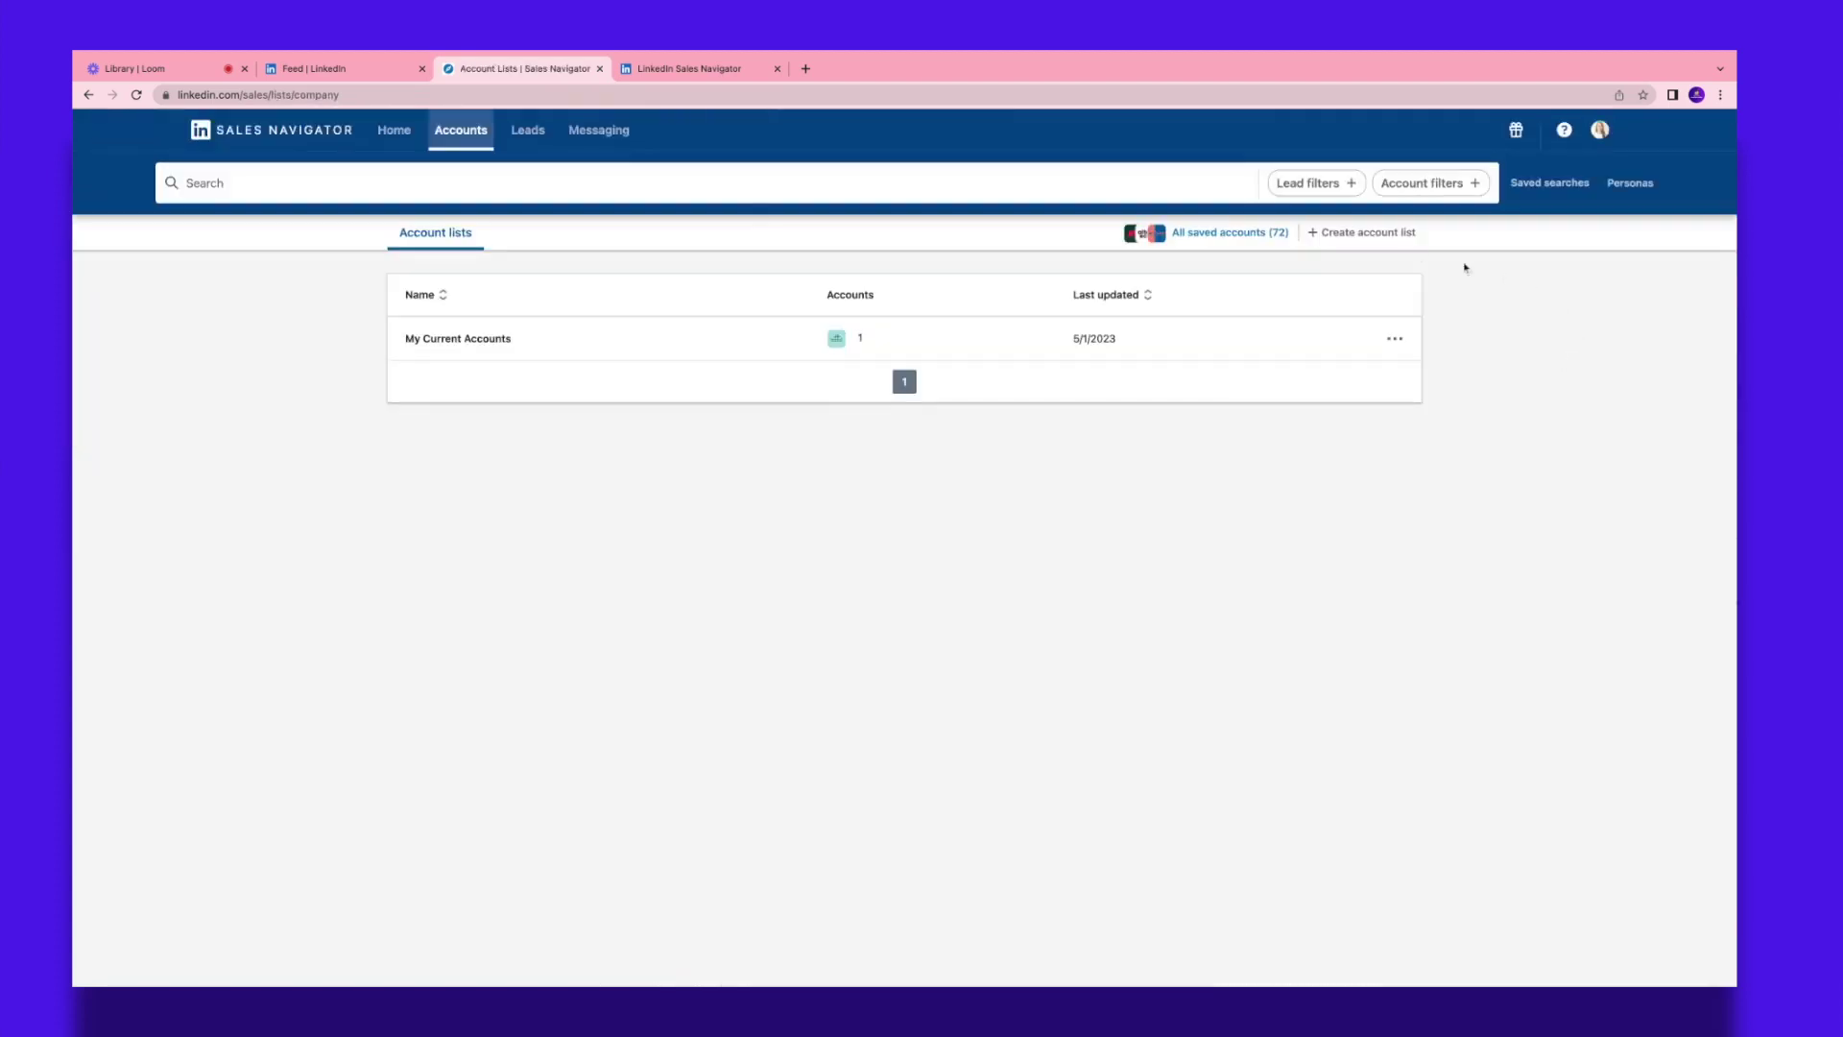
pyautogui.click(1385, 239)
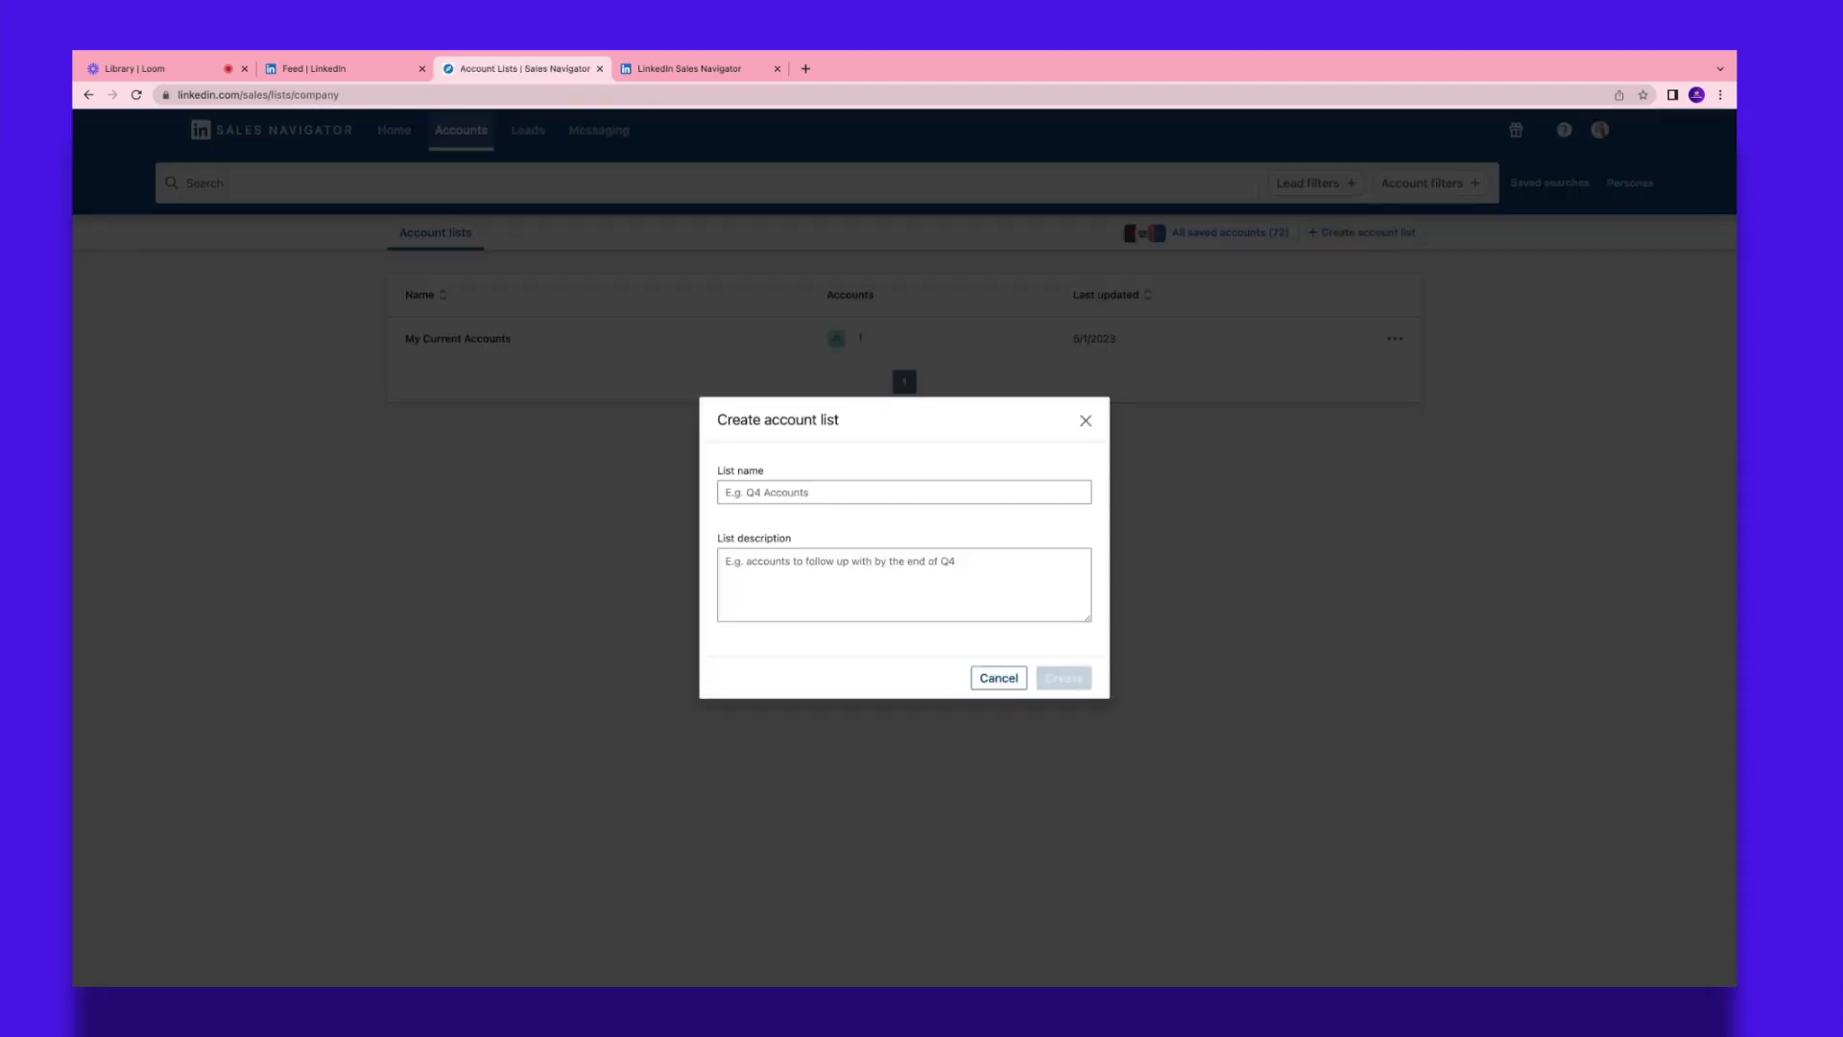
pyautogui.click(878, 492)
pyautogui.write('S')
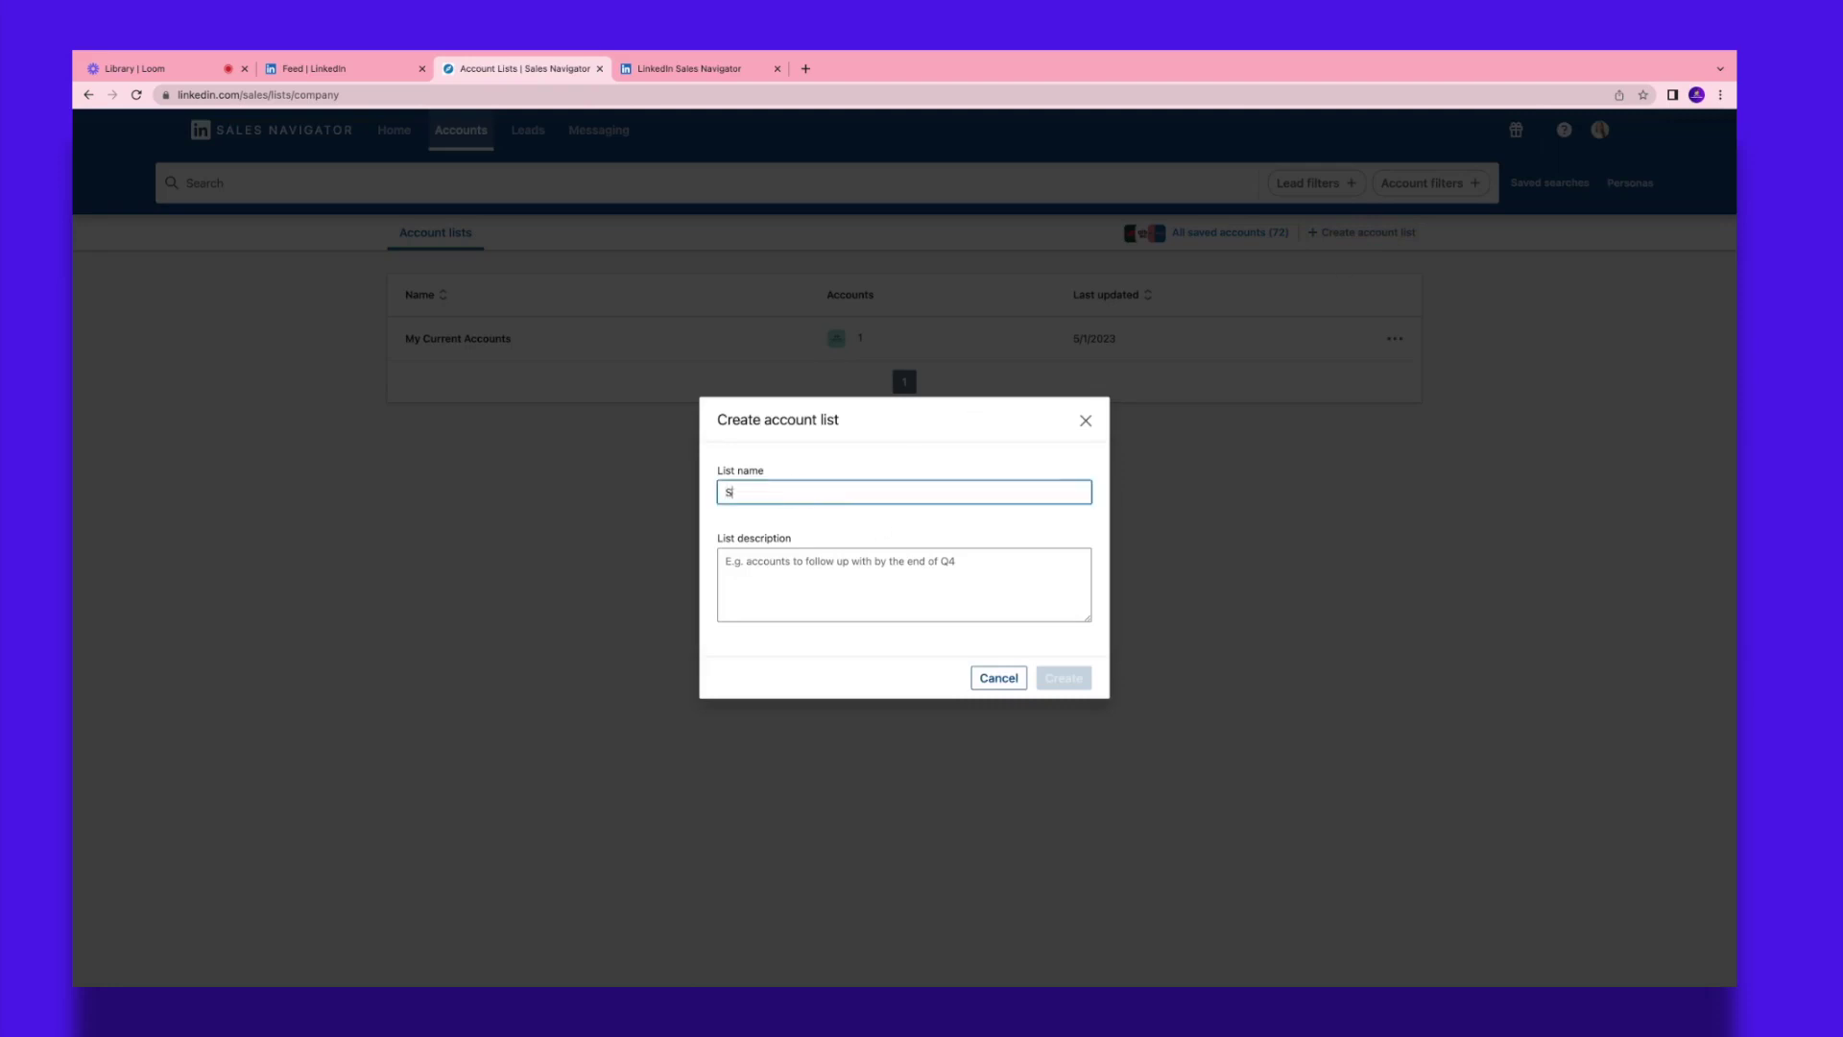
pyautogui.write('kincare')
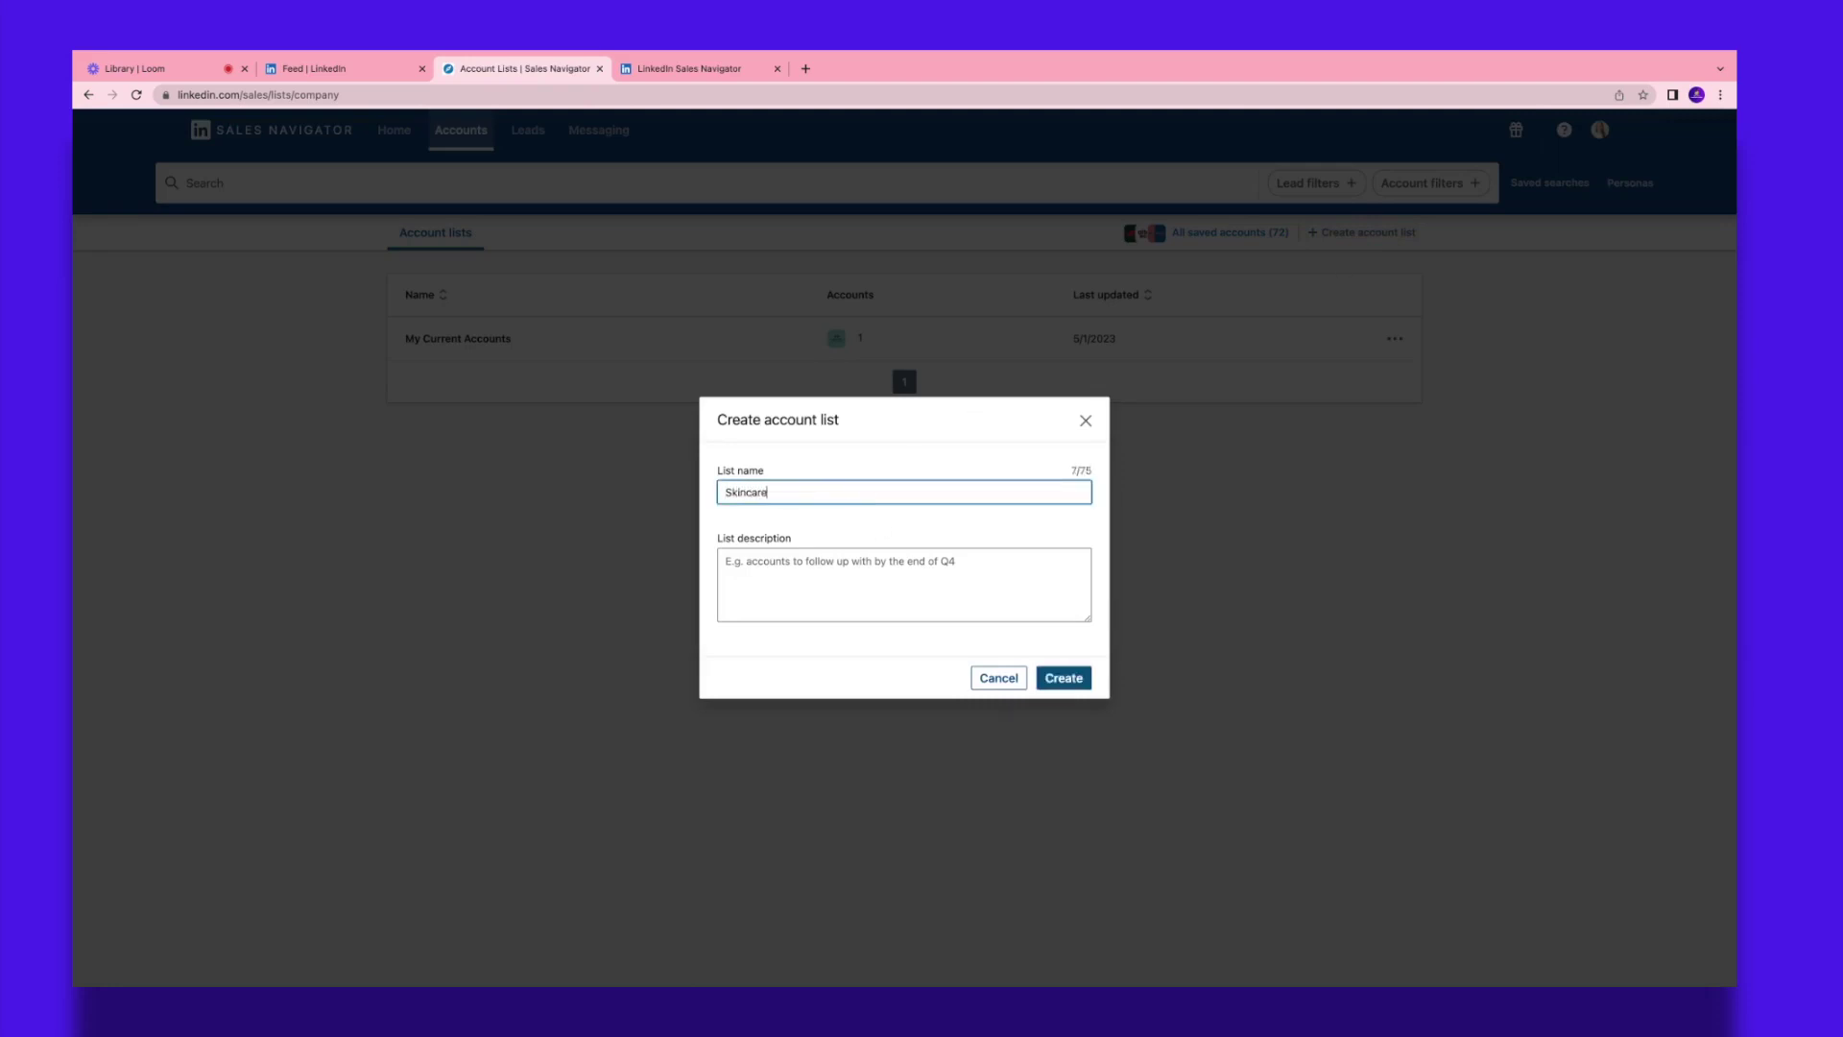
pyautogui.write(' Companies in Canada')
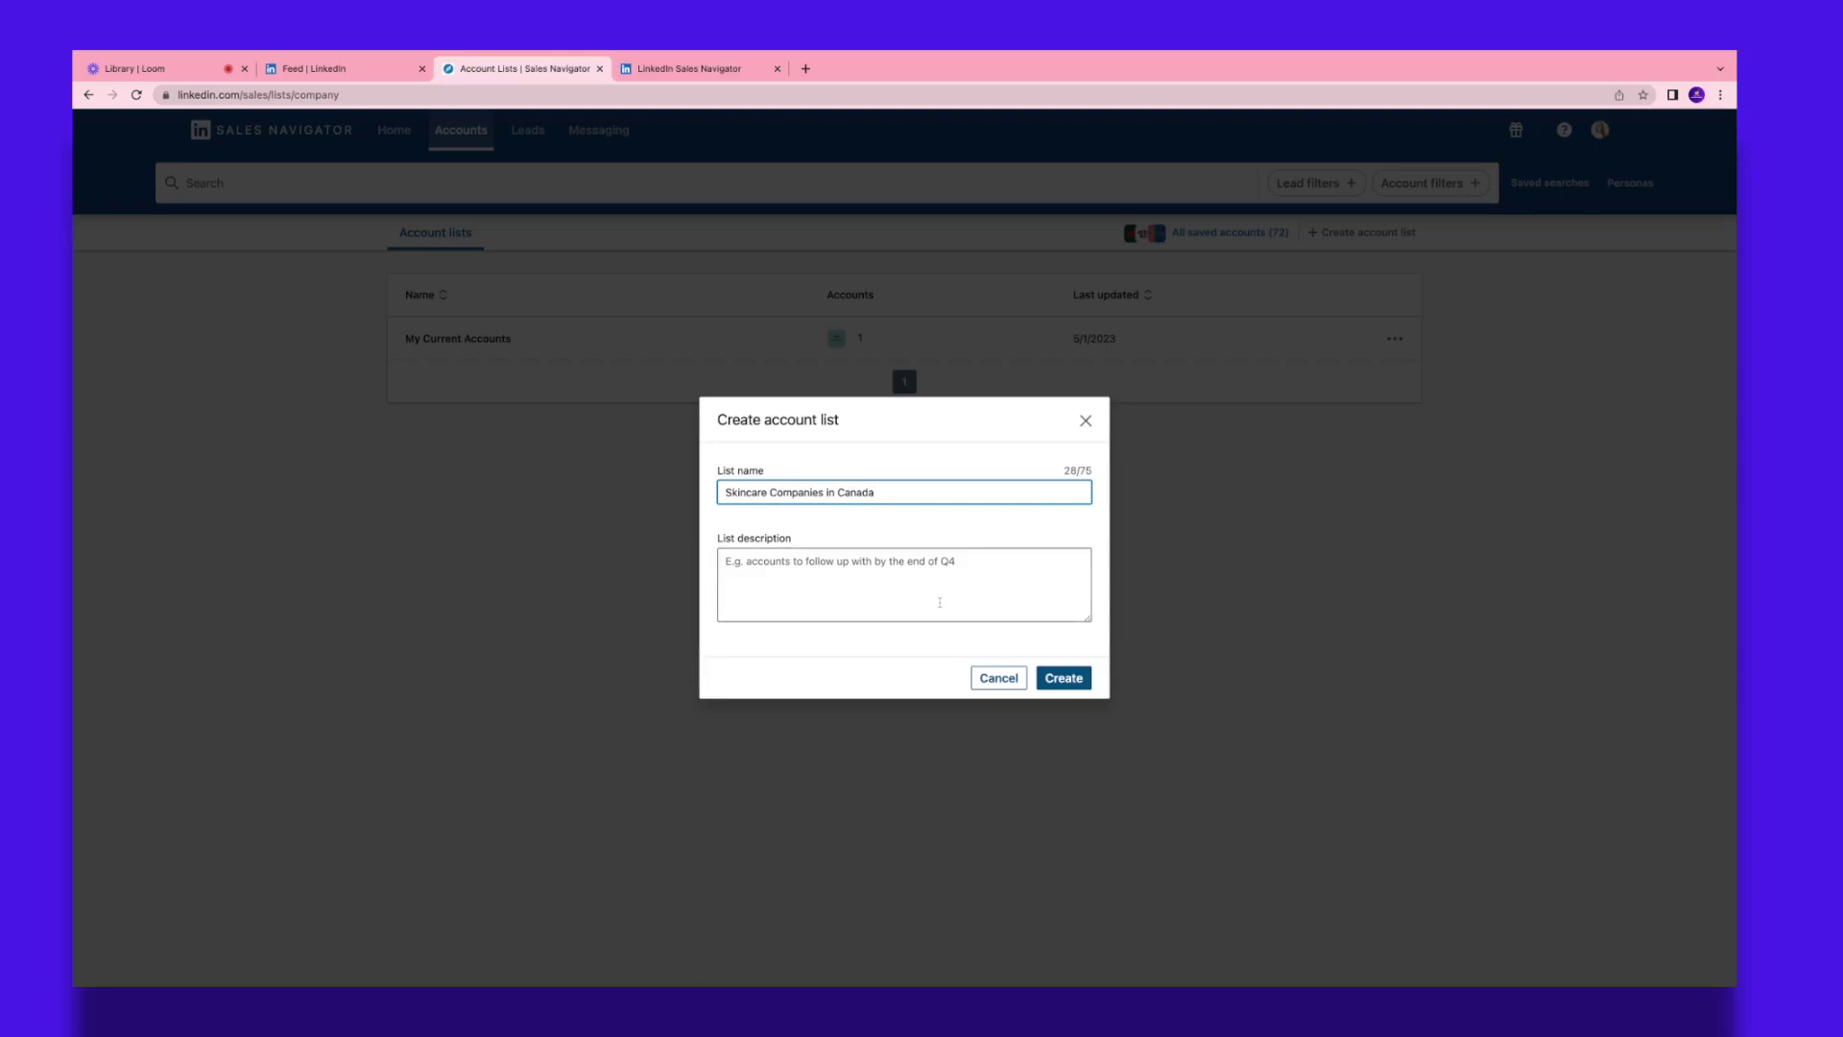
pyautogui.click(878, 576)
pyautogui.click(1065, 679)
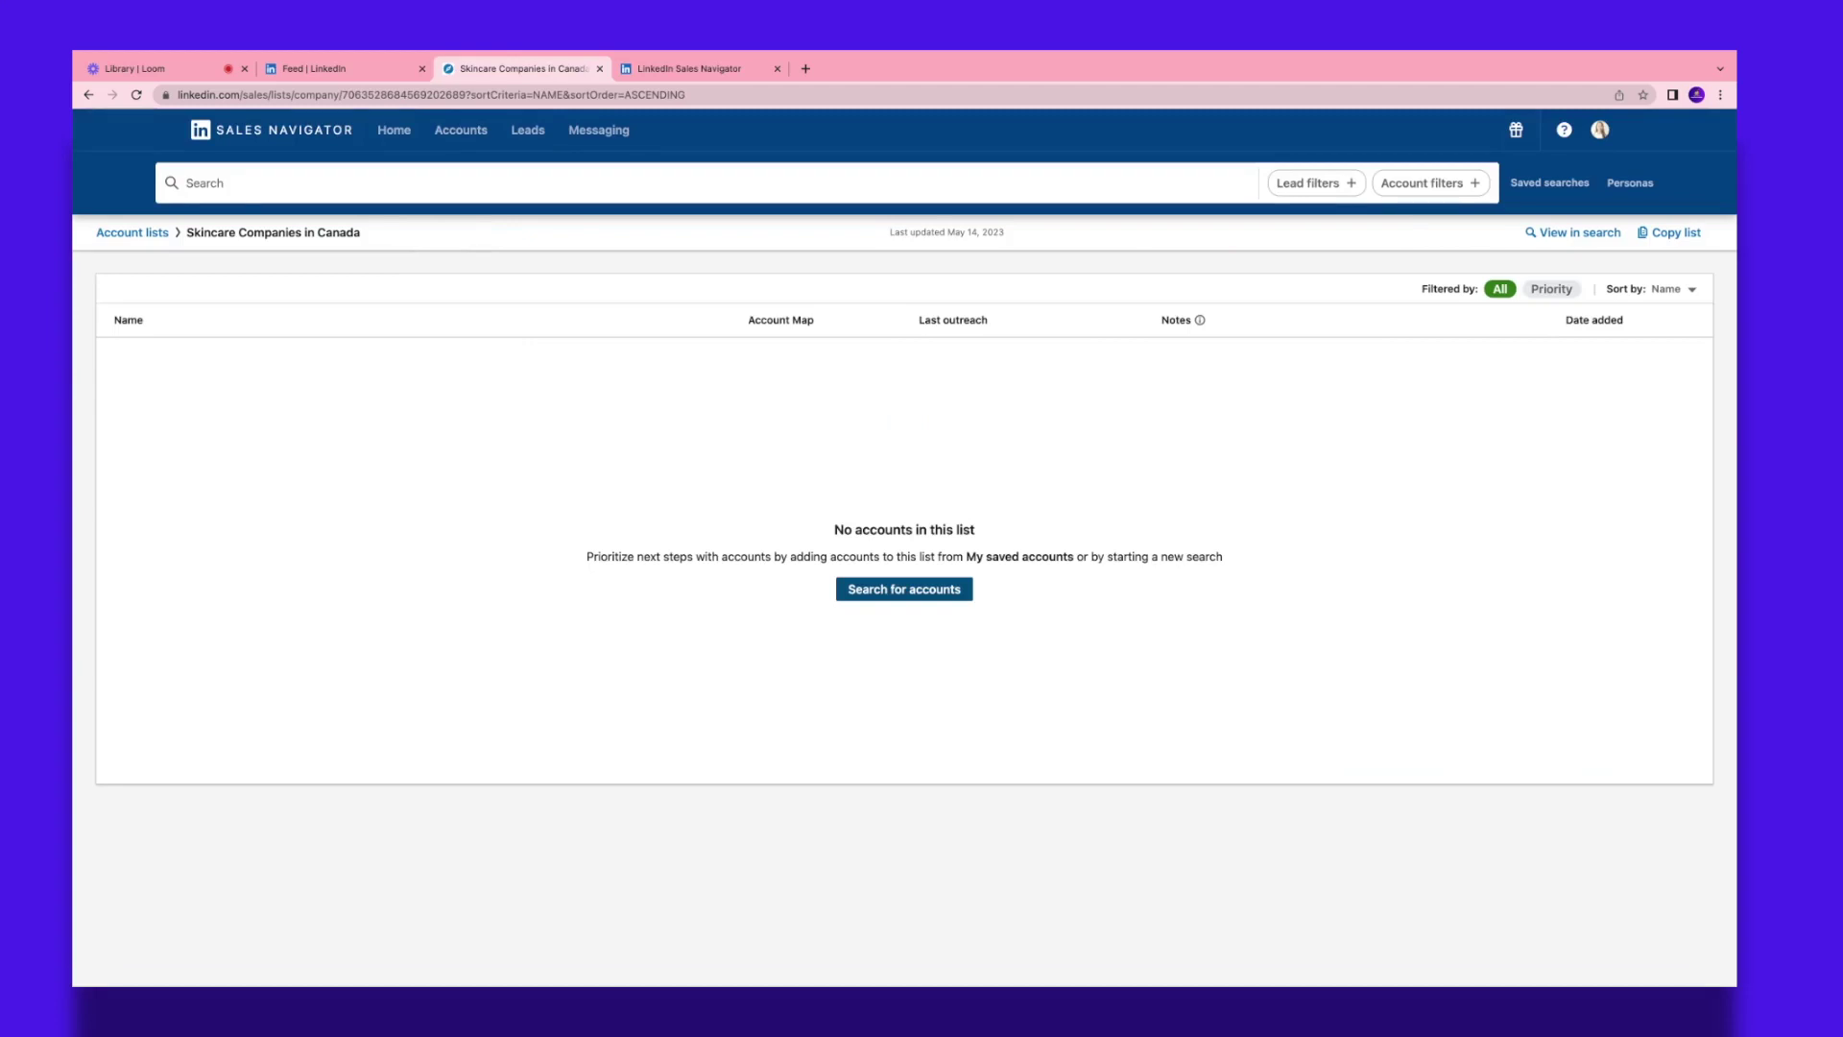
pyautogui.click(910, 588)
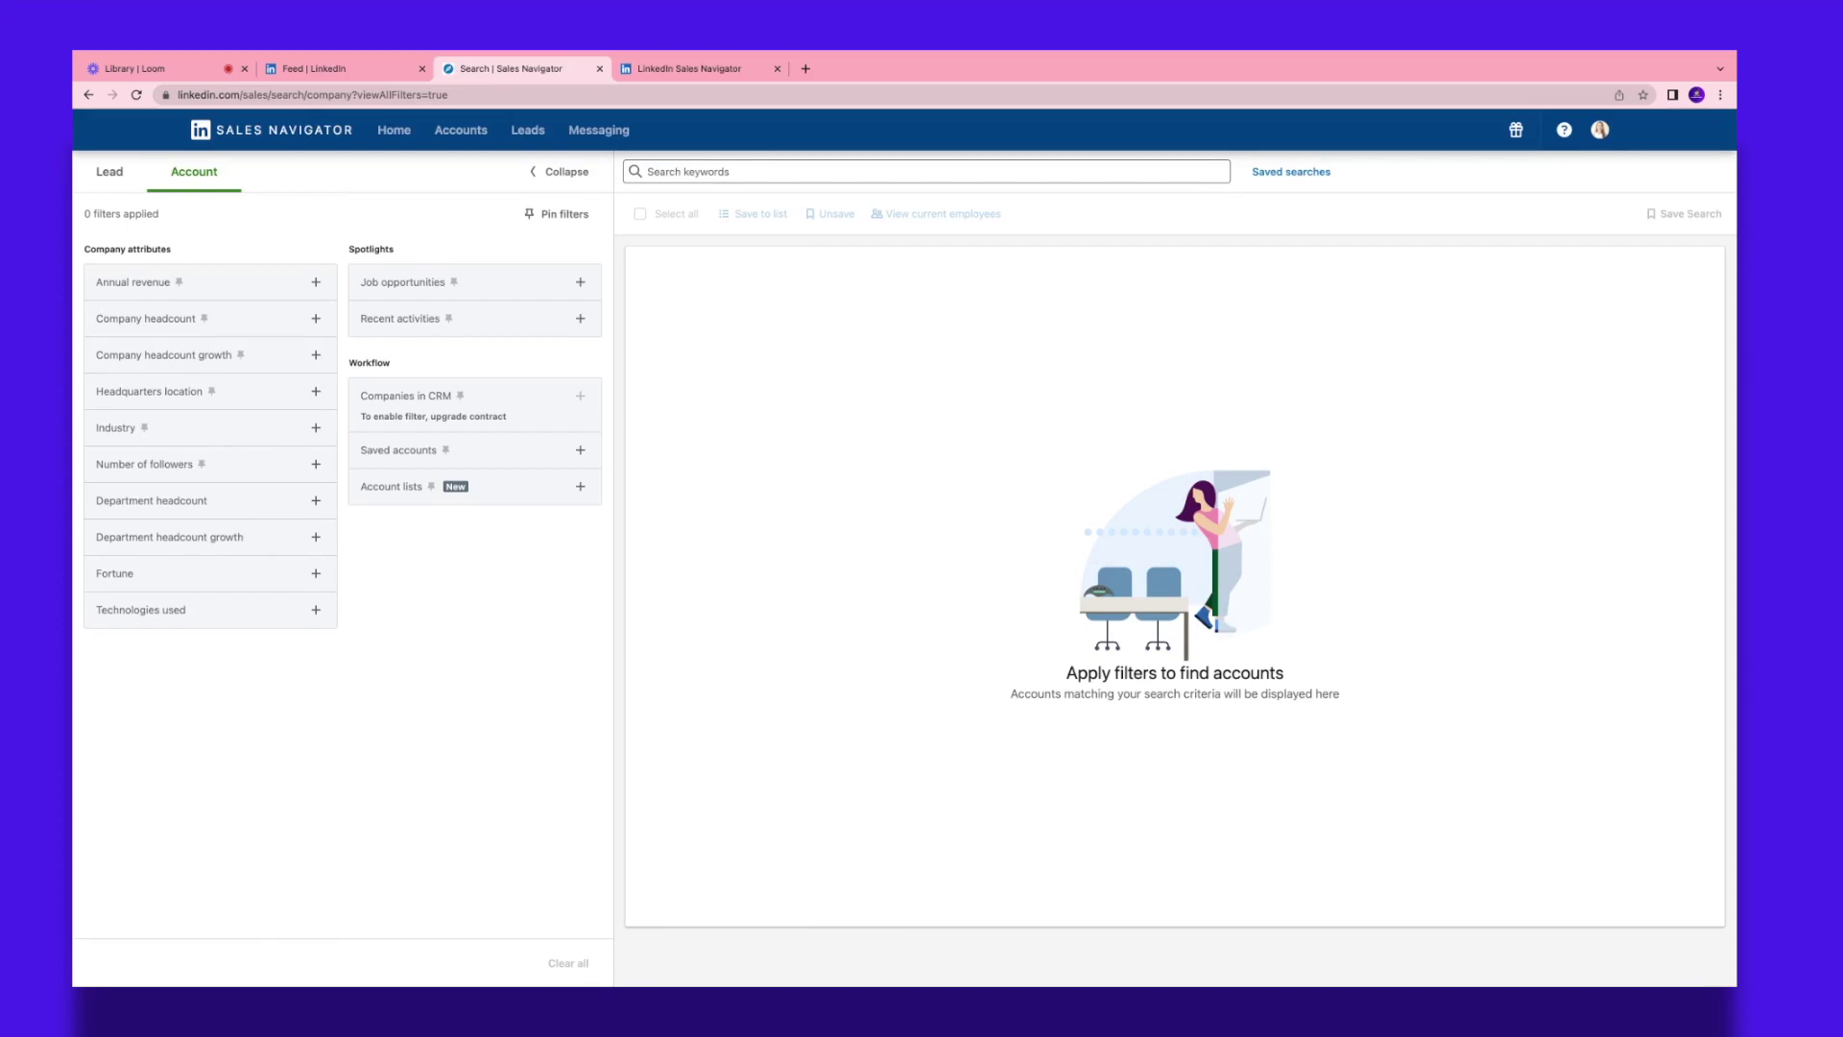
# Step: Limit the account search to companies with 11-50 and 51-200 employees
pyautogui.scroll(5, 454, 400)
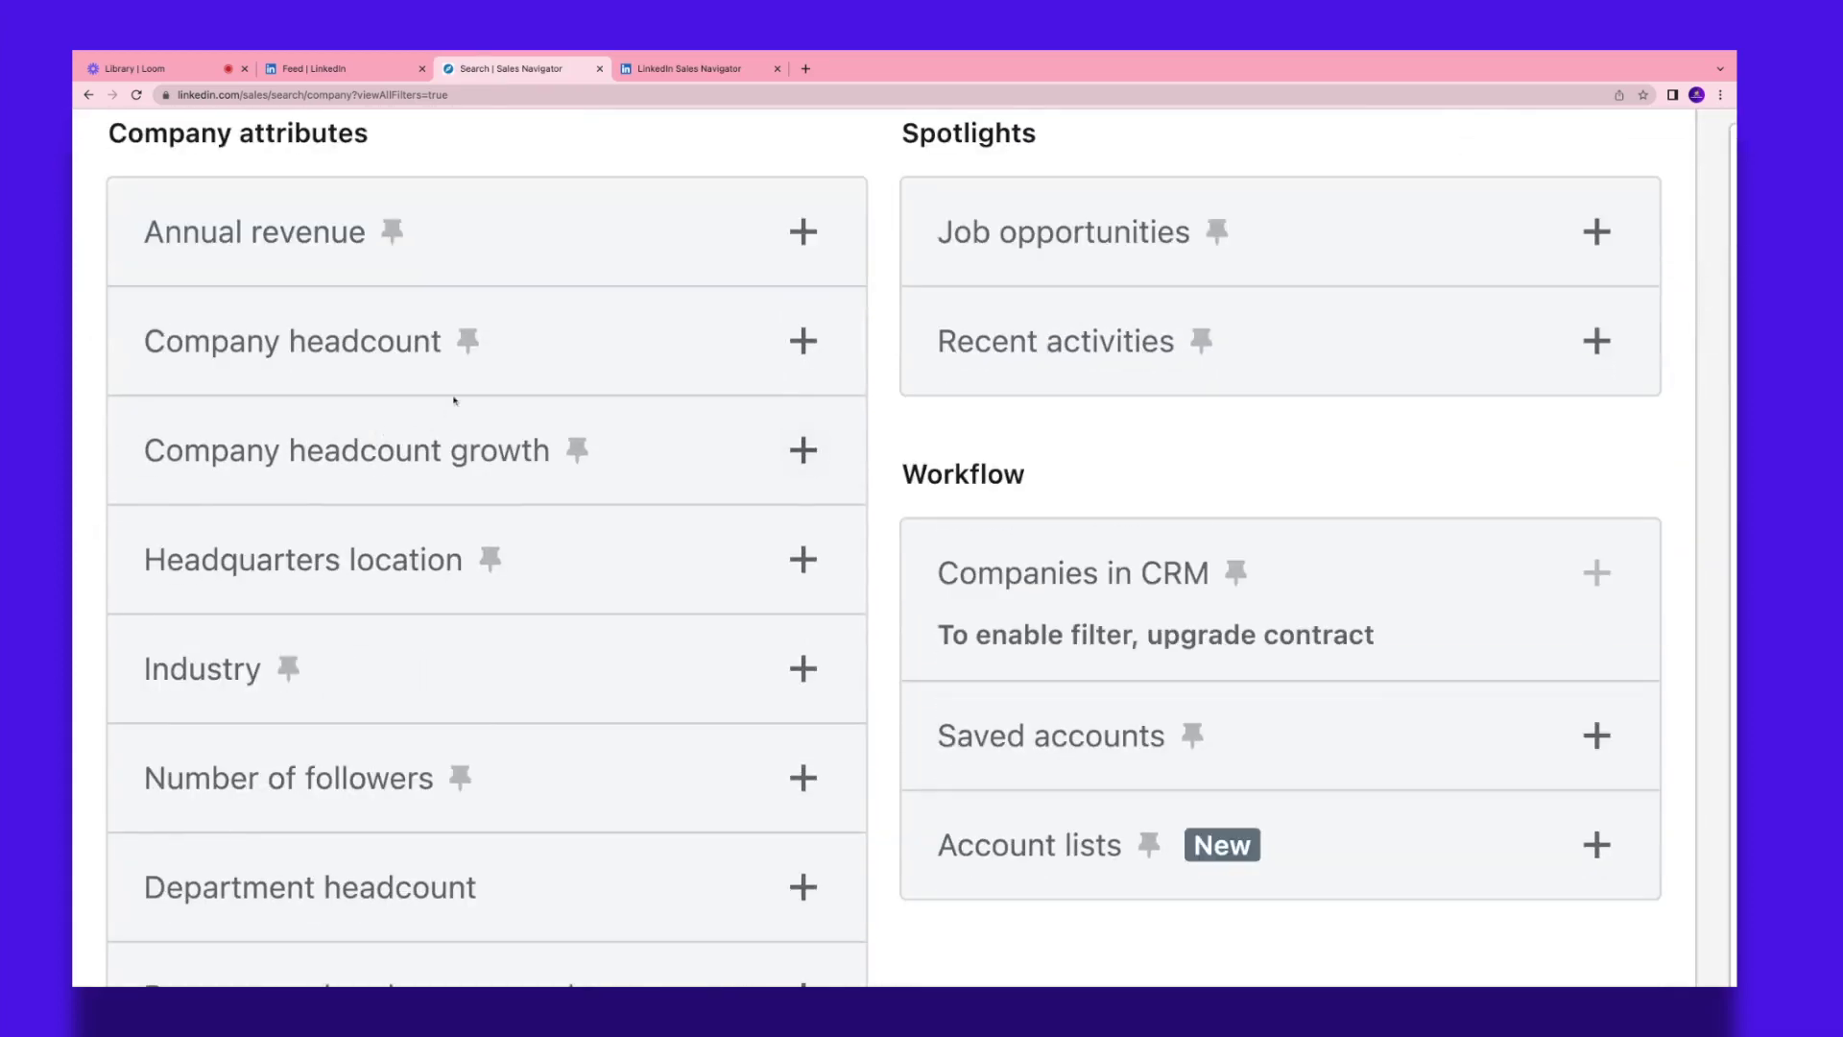
pyautogui.click(362, 354)
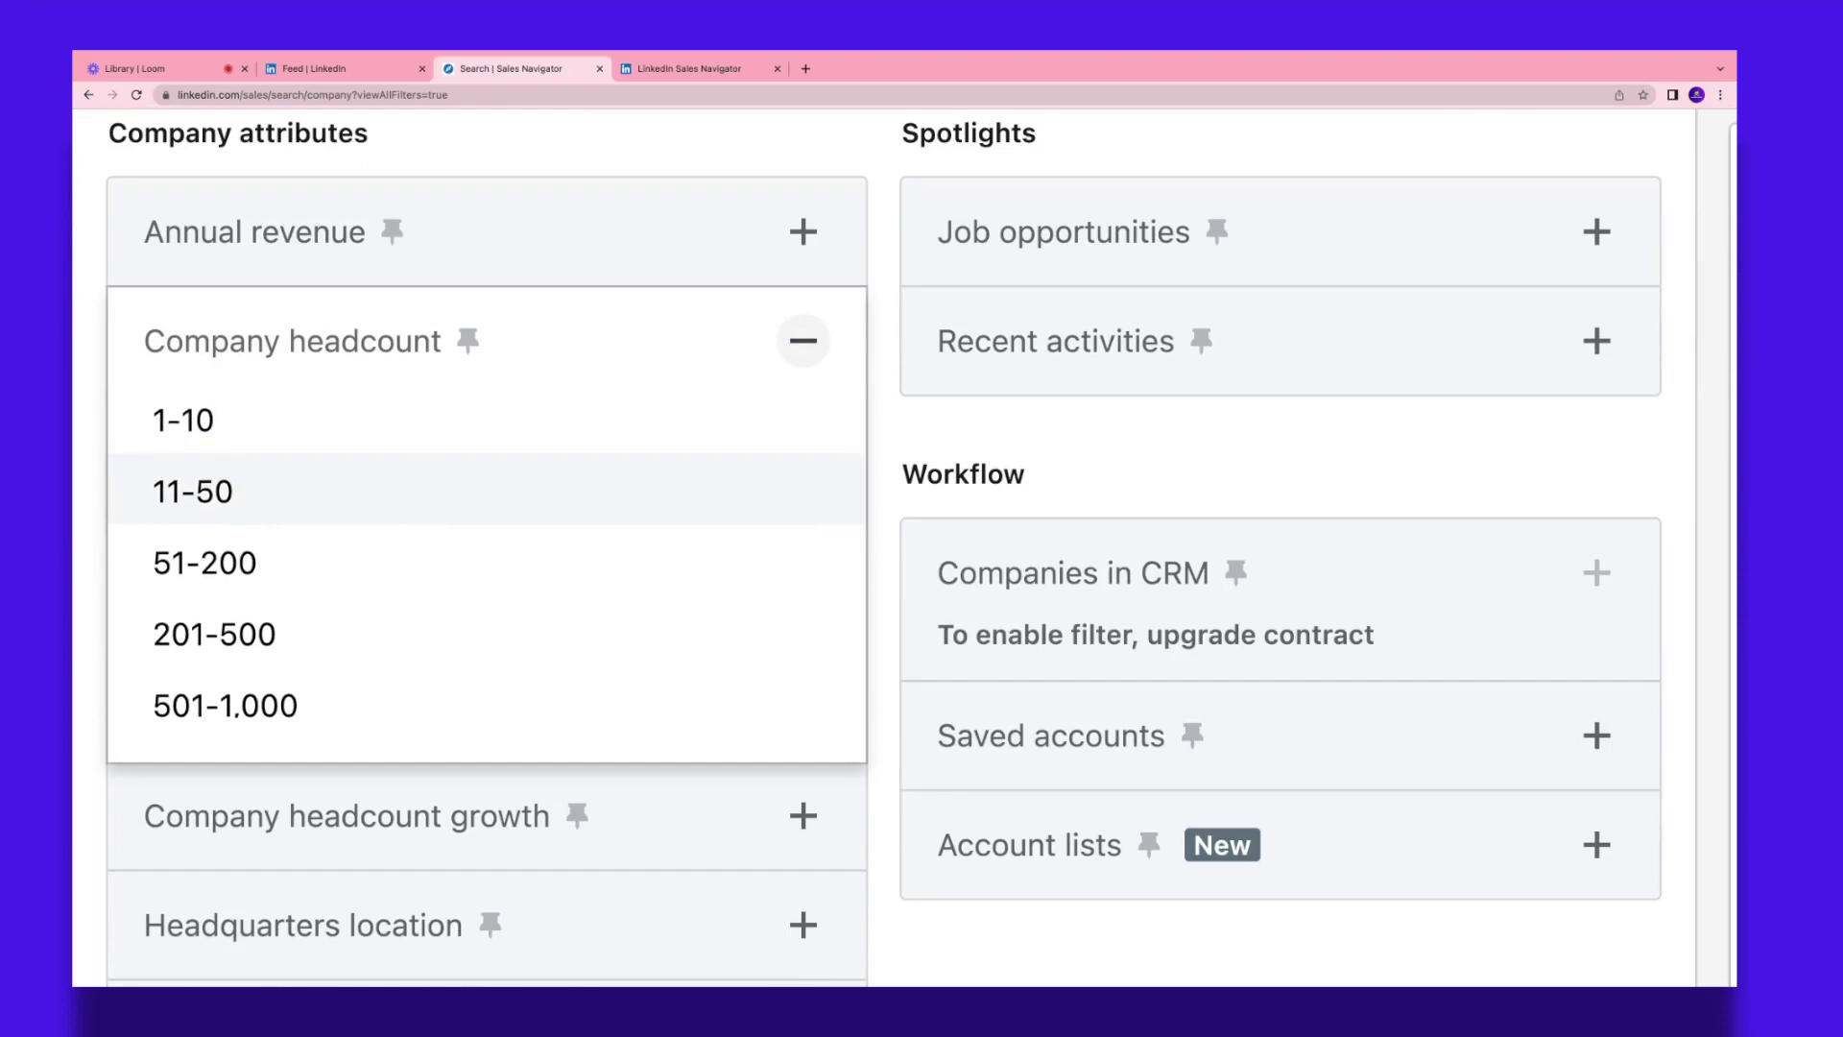
pyautogui.click(199, 507)
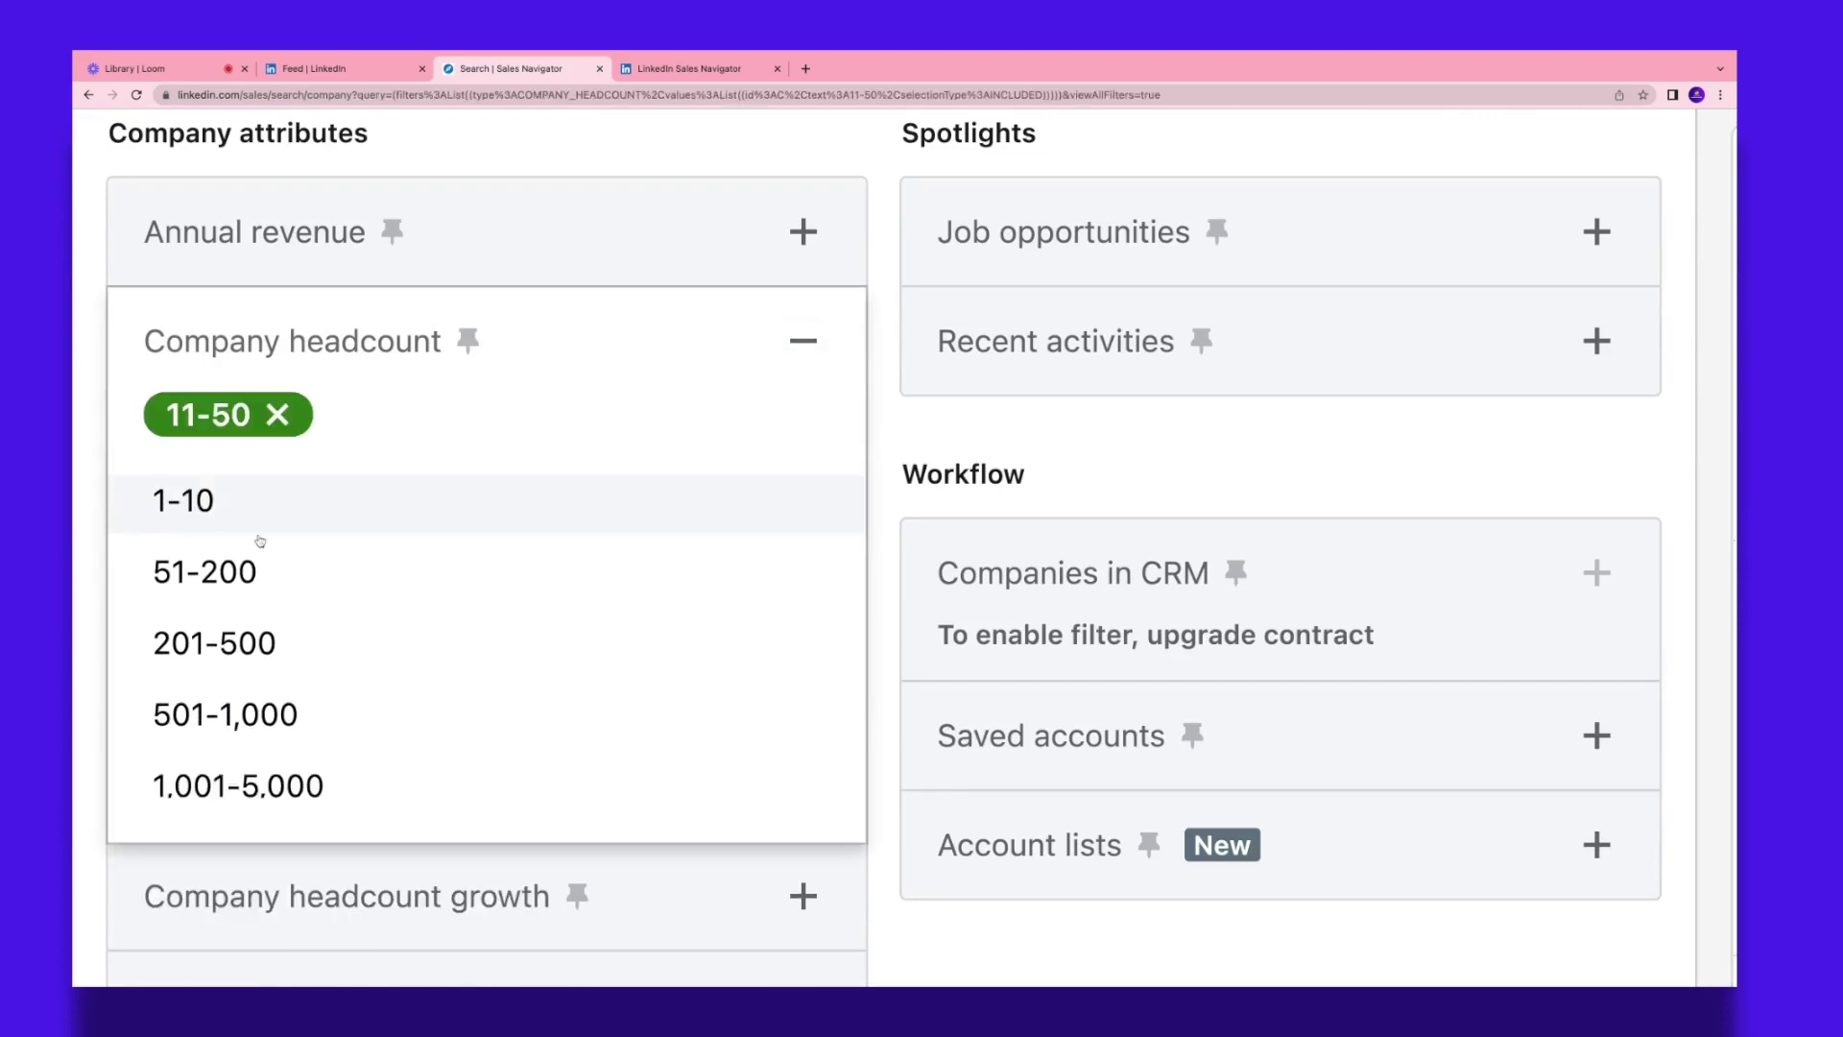
pyautogui.click(194, 586)
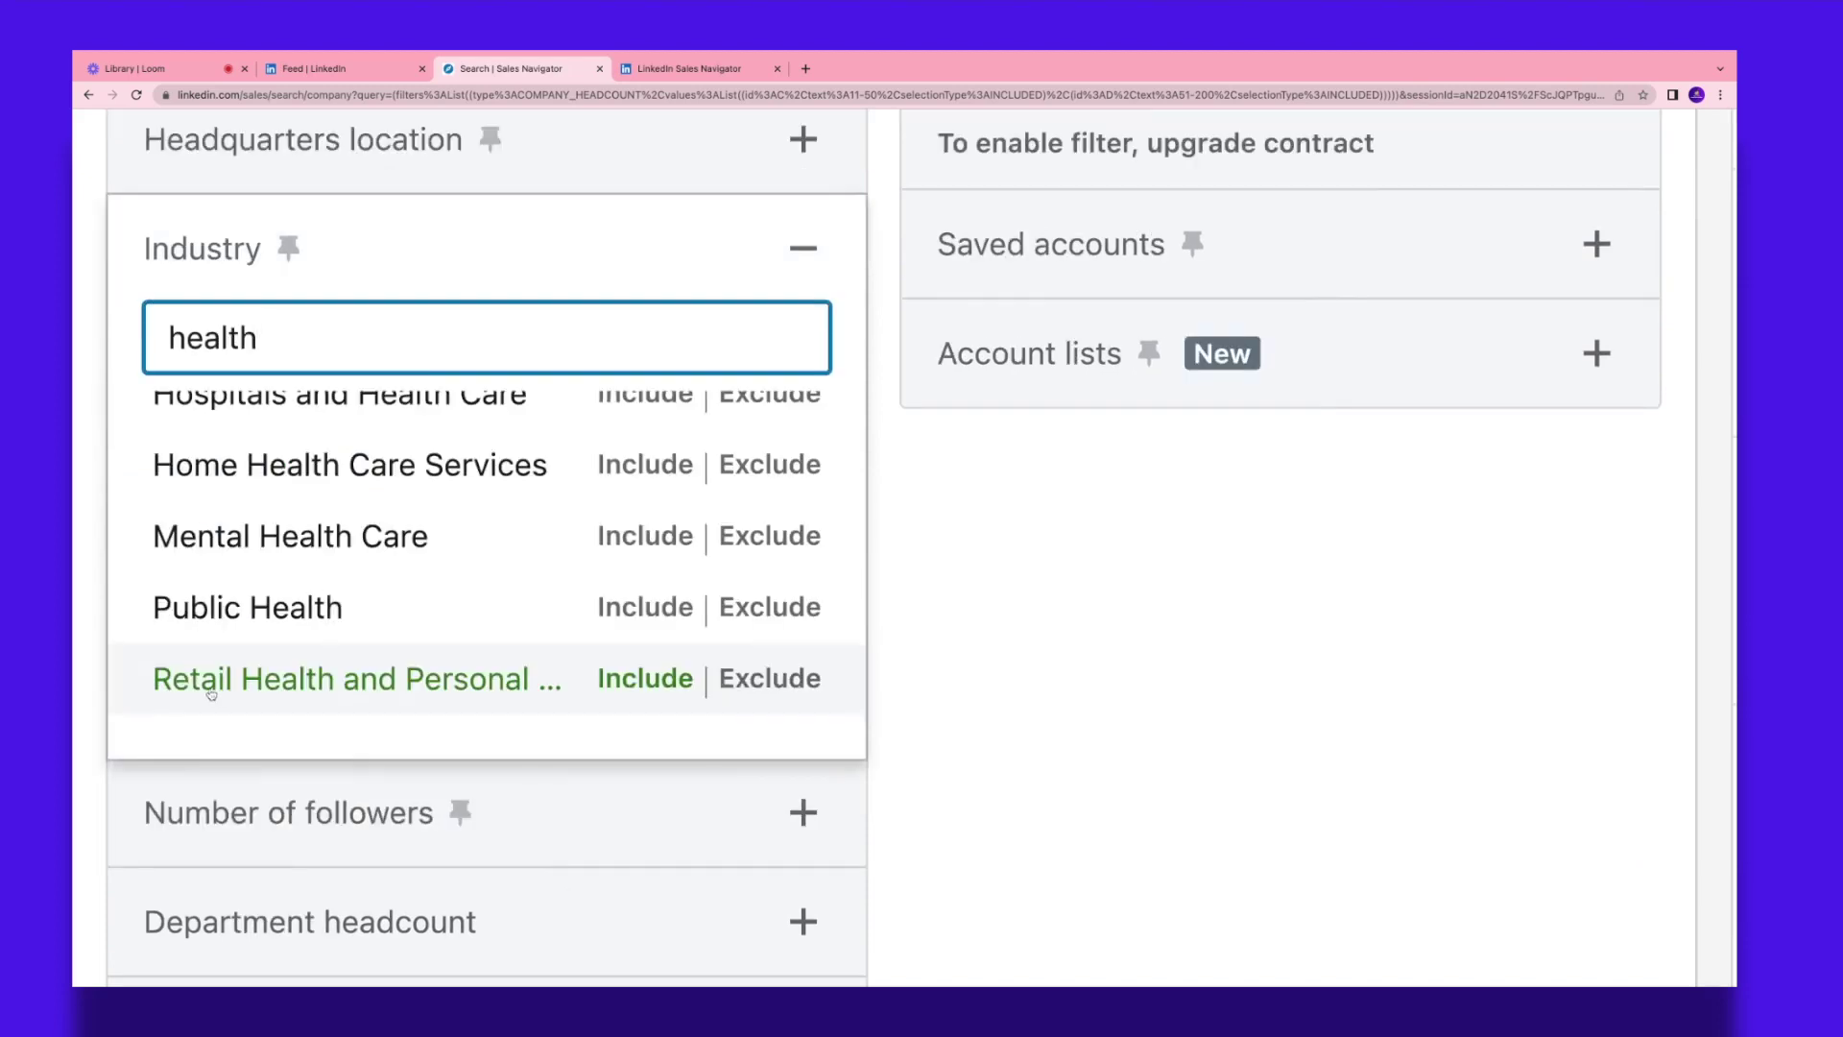
# Step: Add the retail health and personal care and Personal Care Product Manufacturing industry filters
pyautogui.click(608, 688)
pyautogui.click(478, 441)
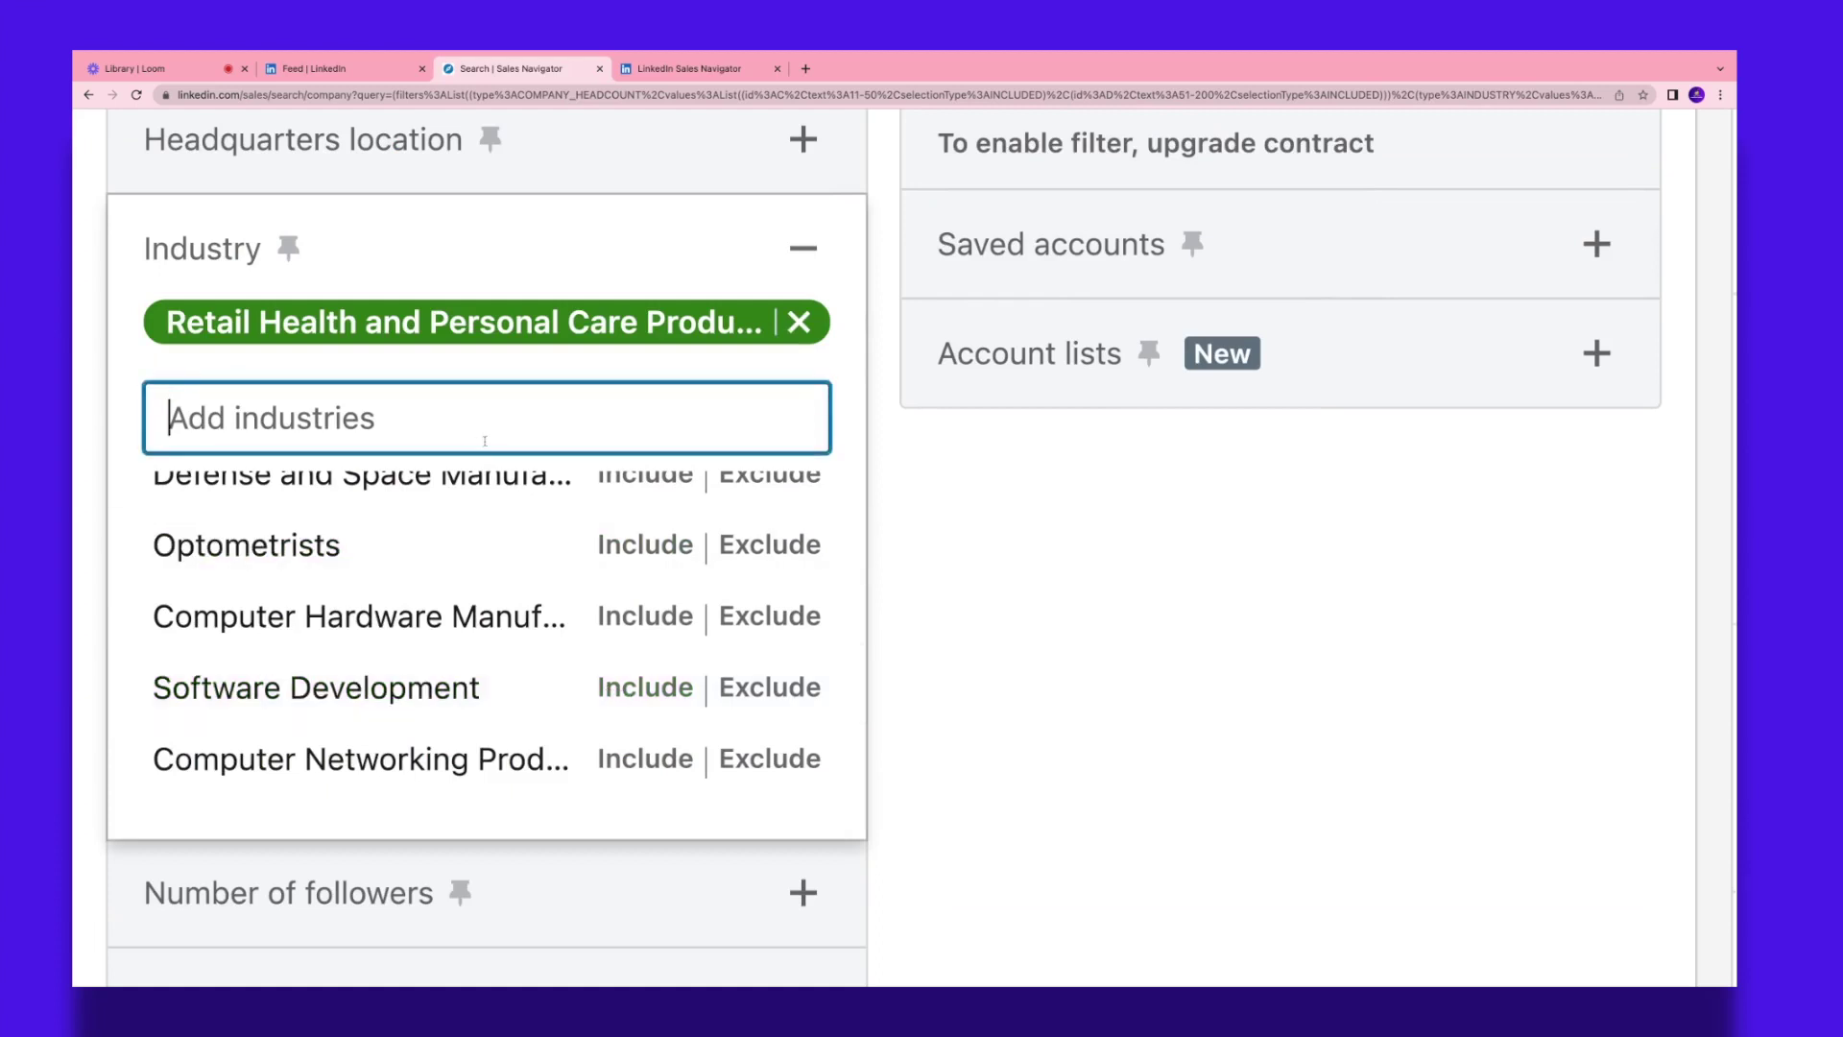
pyautogui.write('personal')
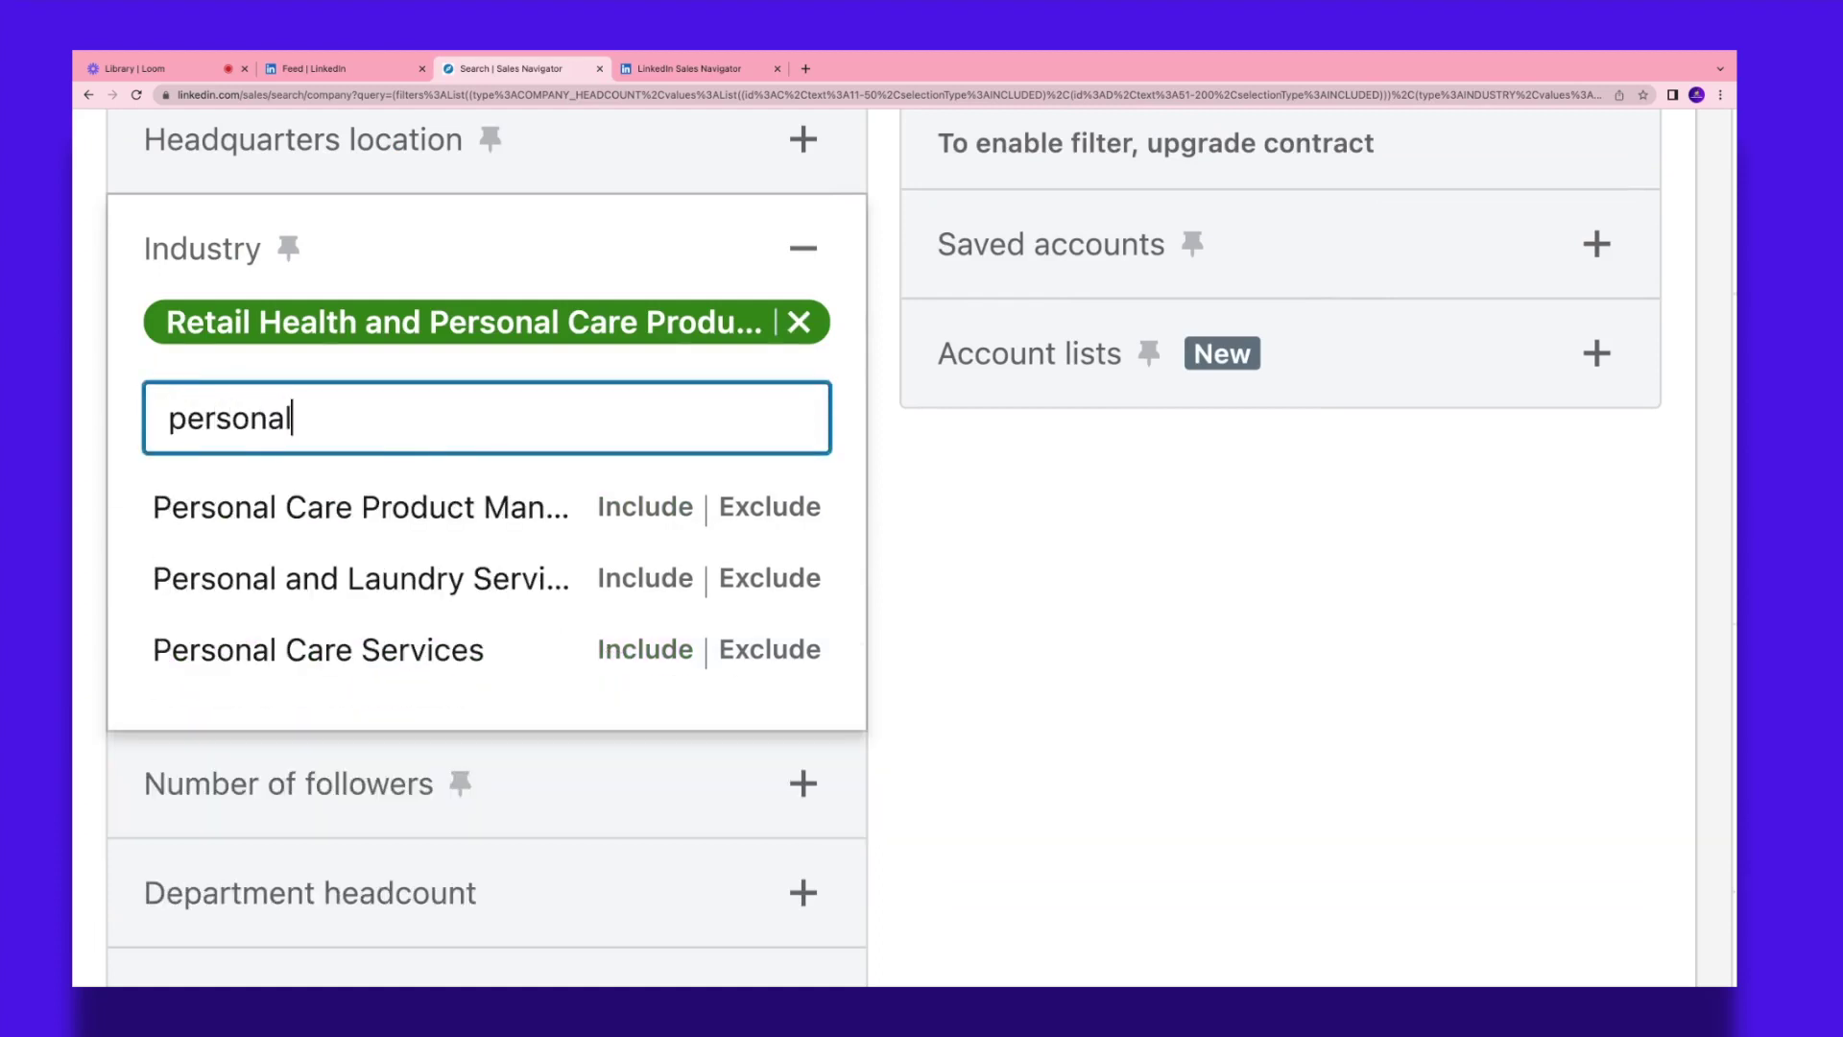
pyautogui.click(608, 509)
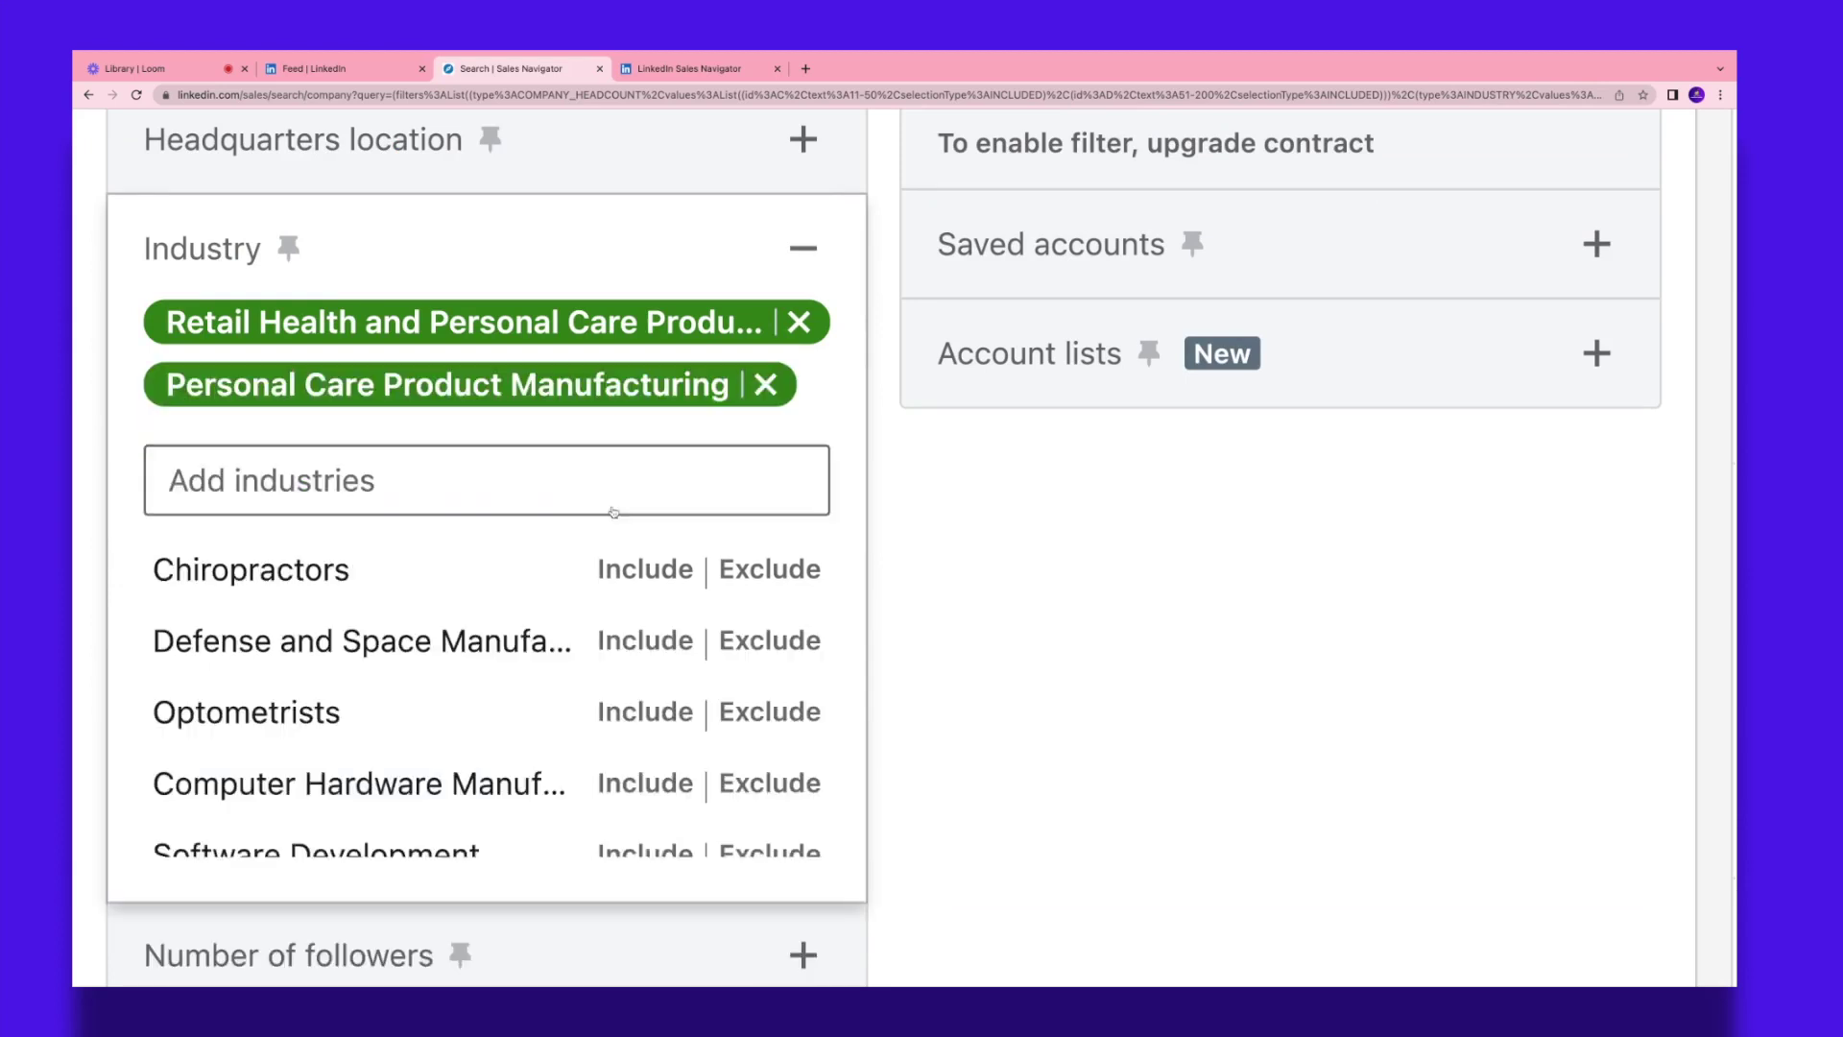
pyautogui.click(489, 459)
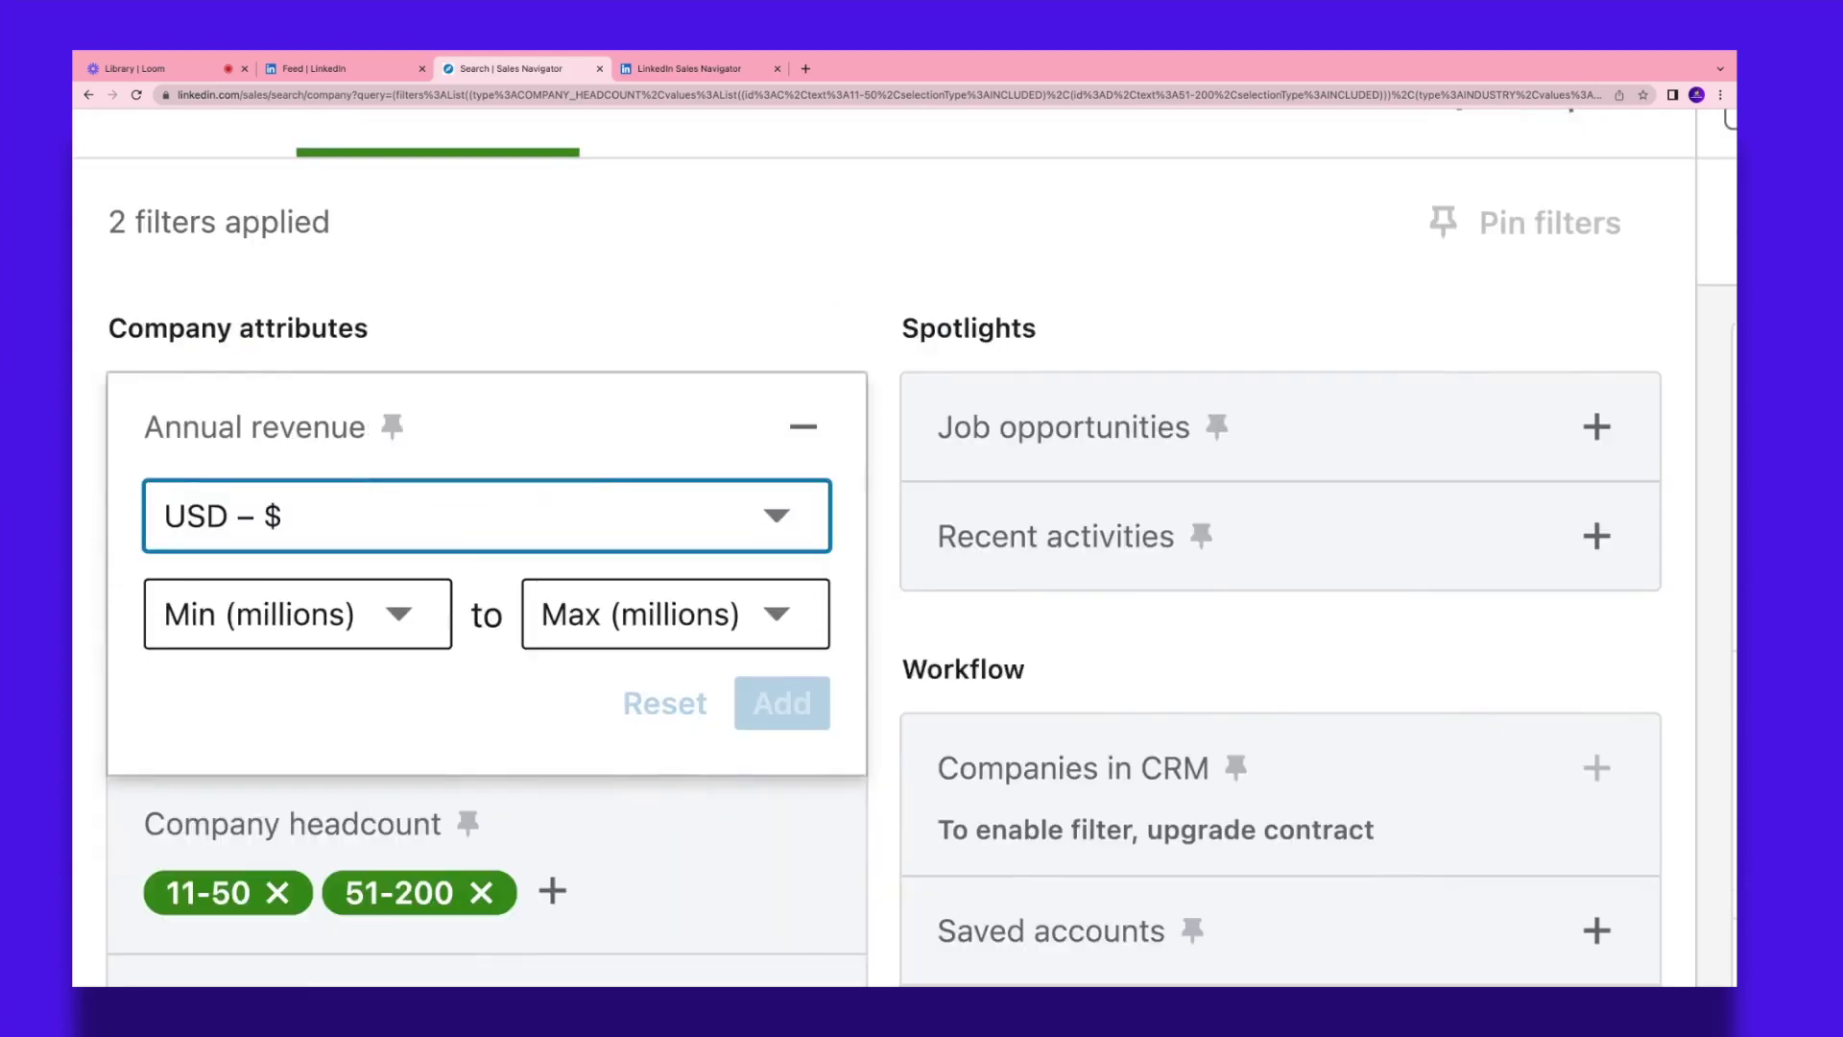
# Step: Choose 0.5 as the minimum and 5 as the maximum revenue, in millions USD
pyautogui.click(383, 630)
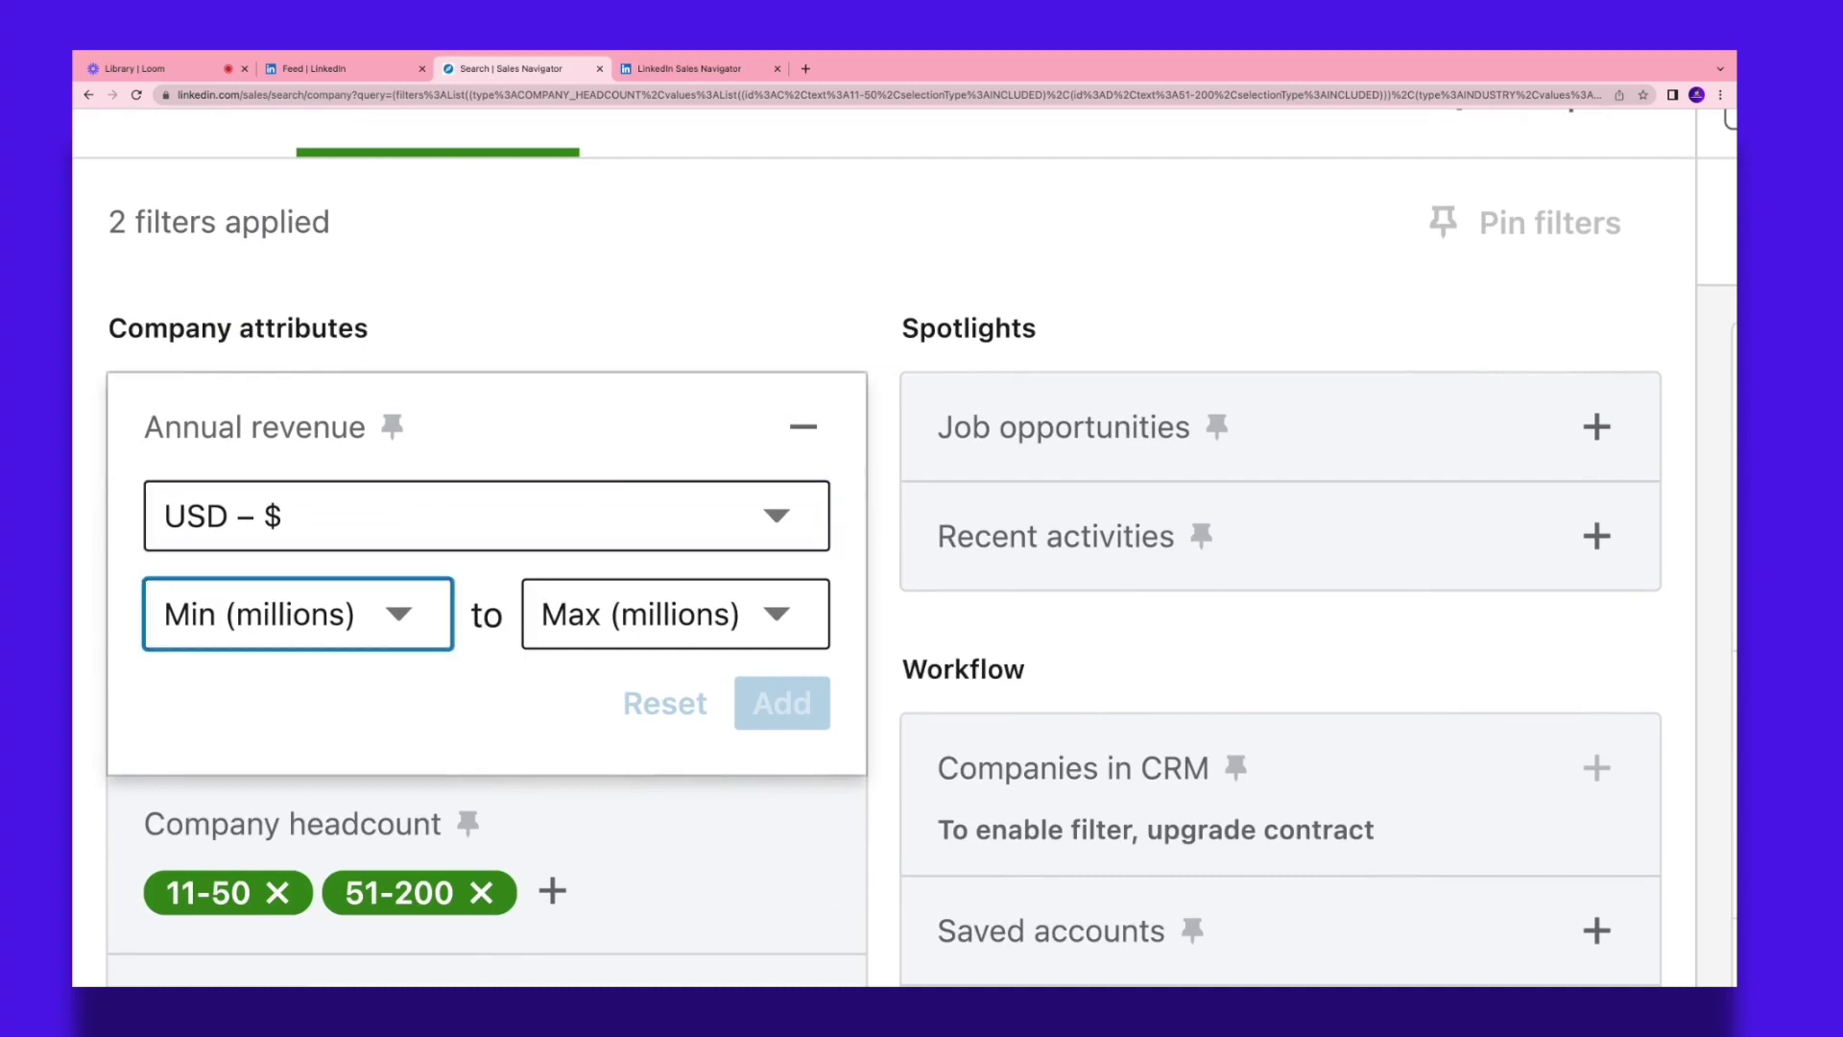
pyautogui.press('Down')
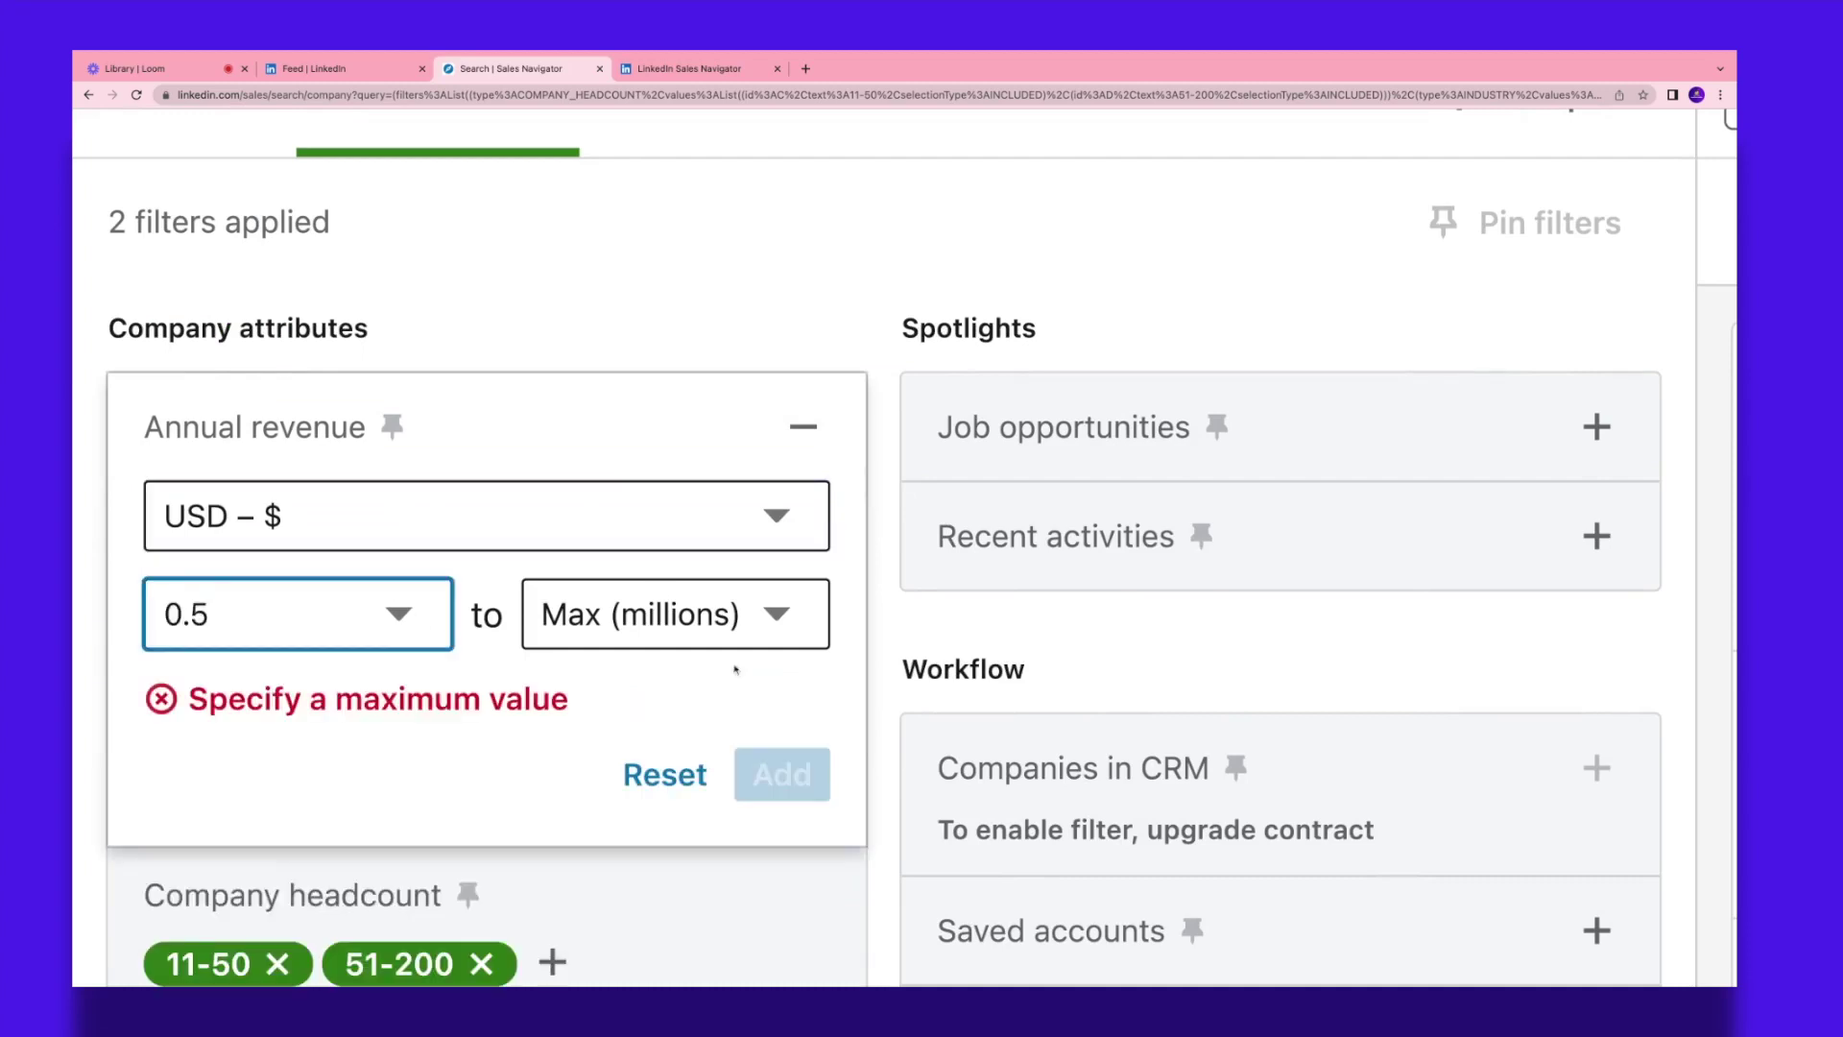
pyautogui.click(671, 640)
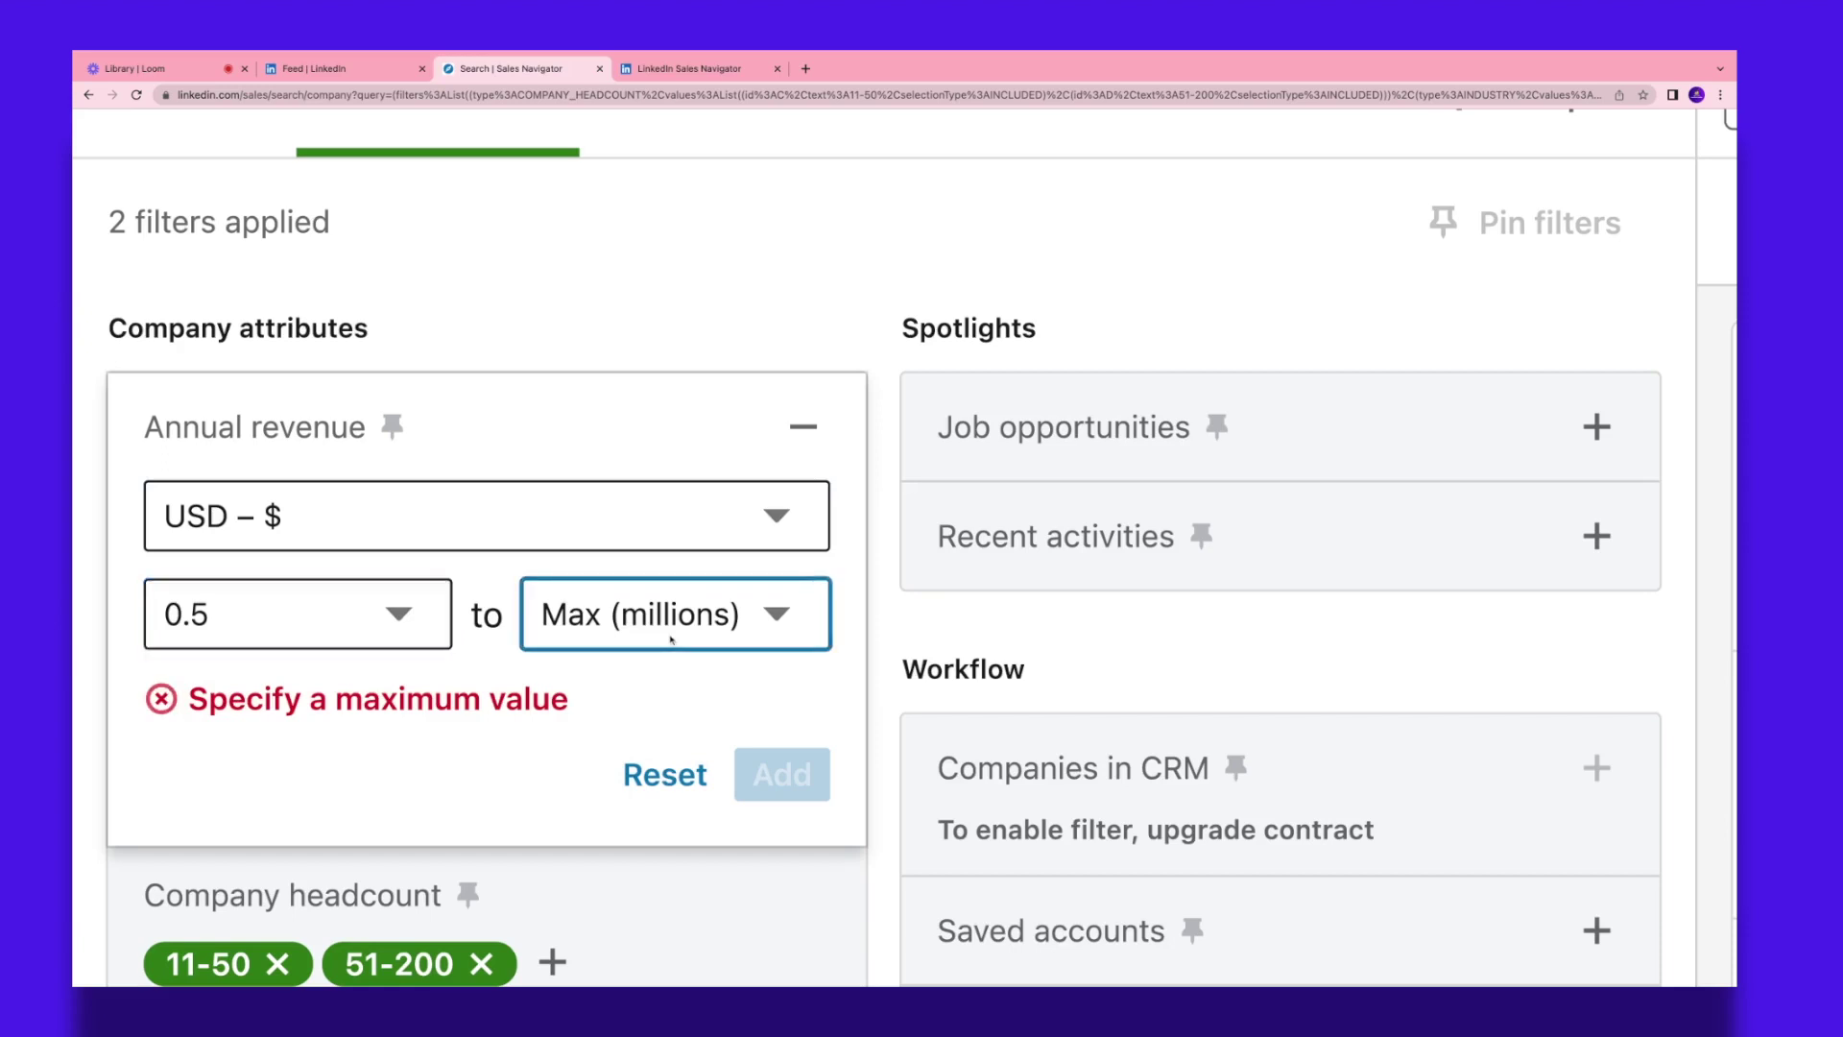
pyautogui.press('5')
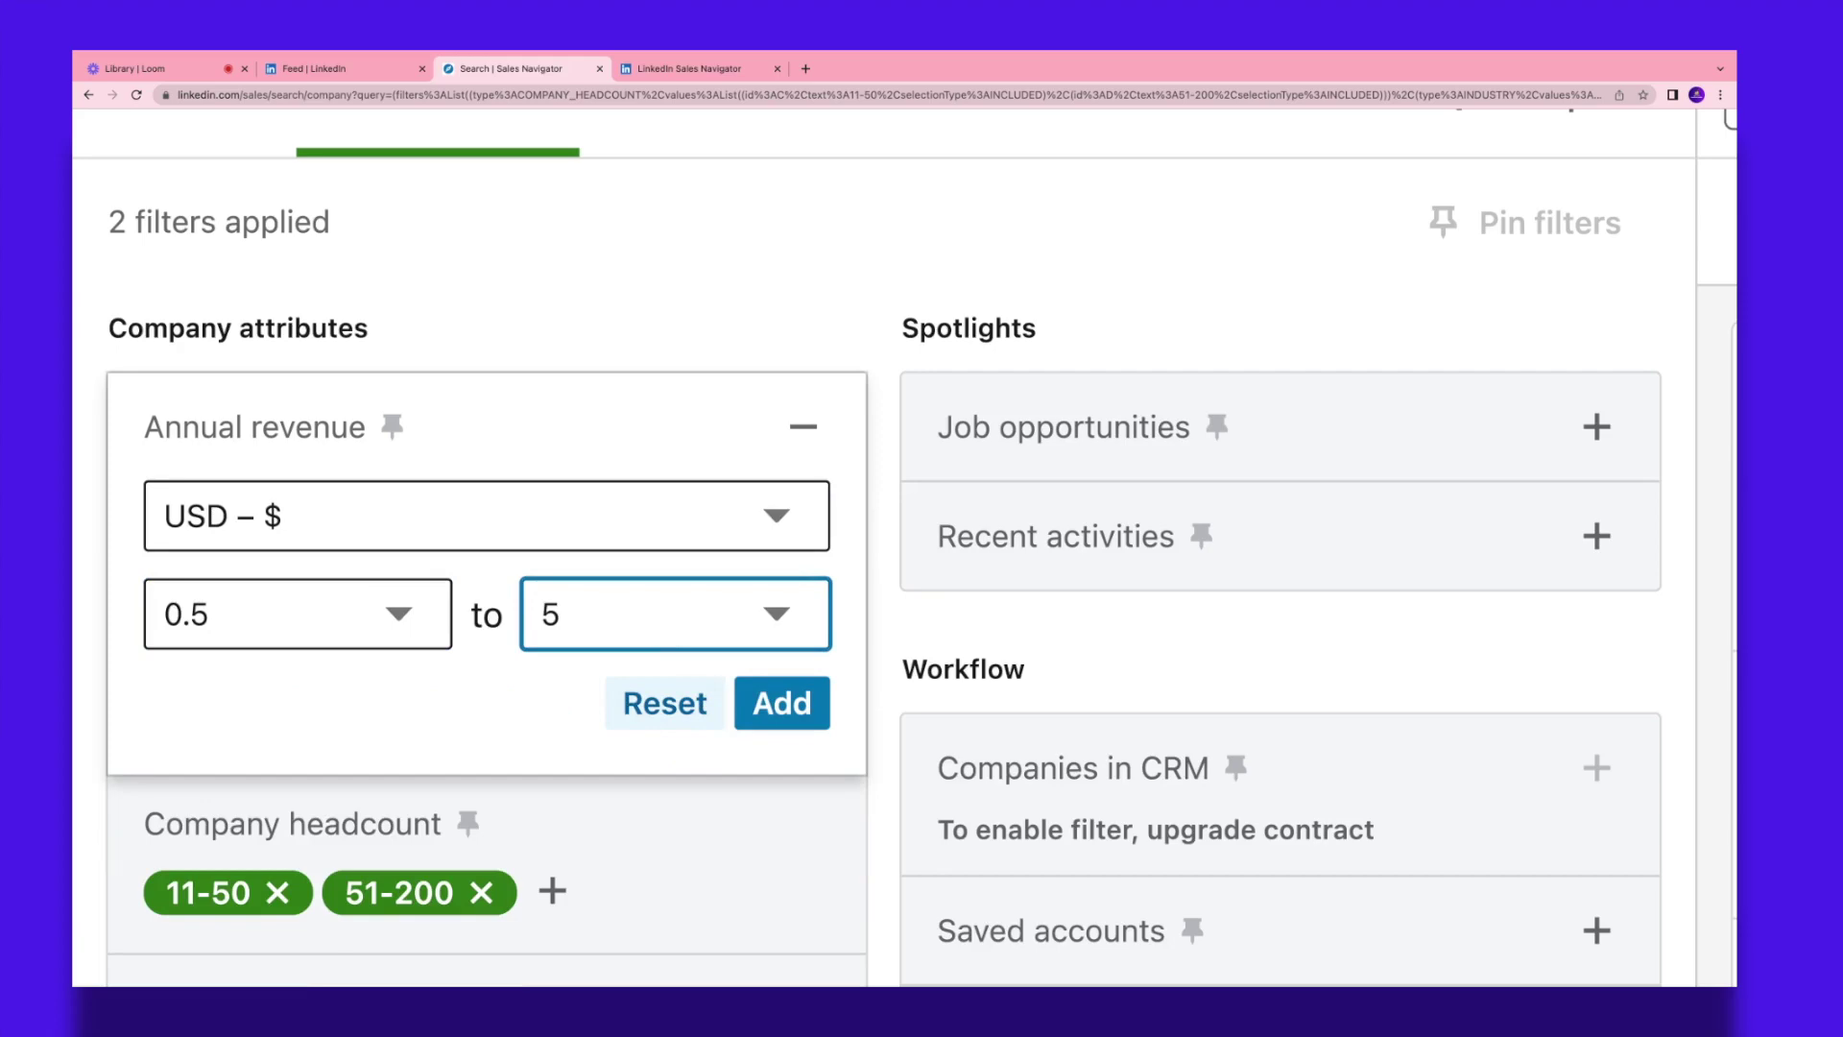
pyautogui.hotkey('ctrl', '0')
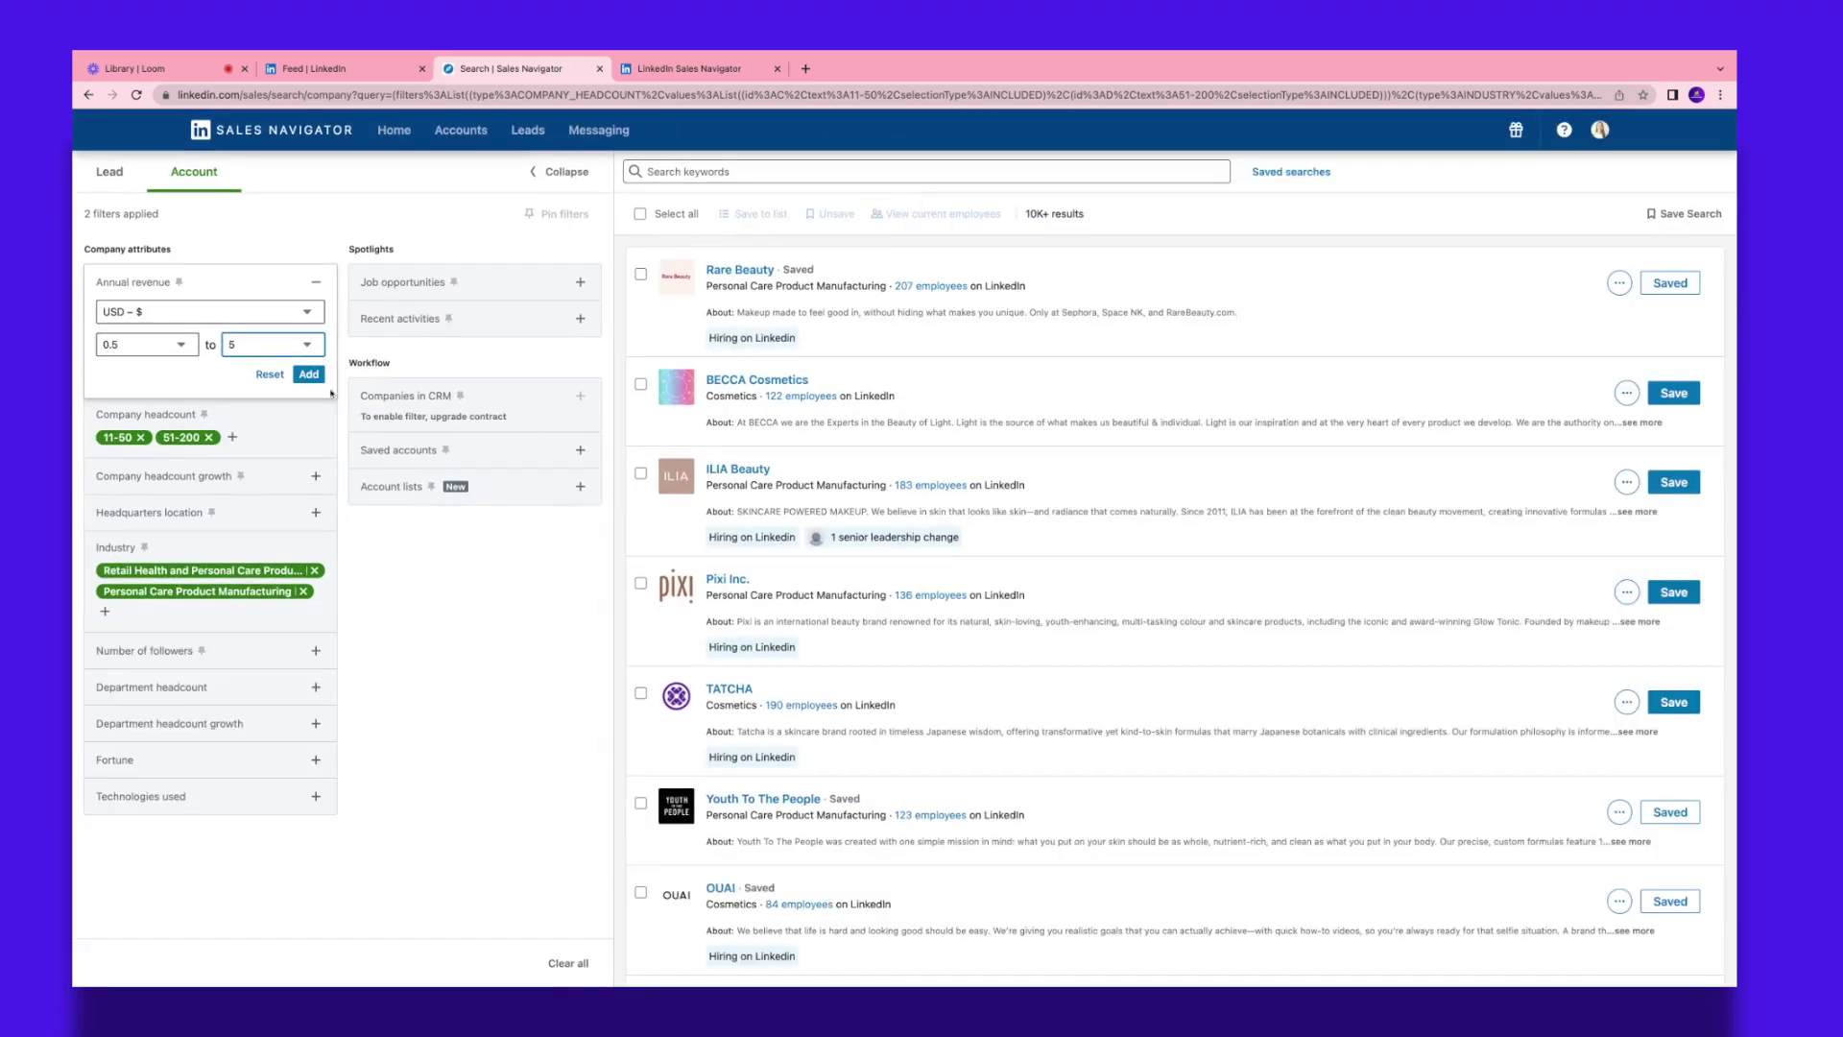
# Step: Apply the 0.5–5 million revenue range and open Summer Fridays from the results
pyautogui.click(308, 373)
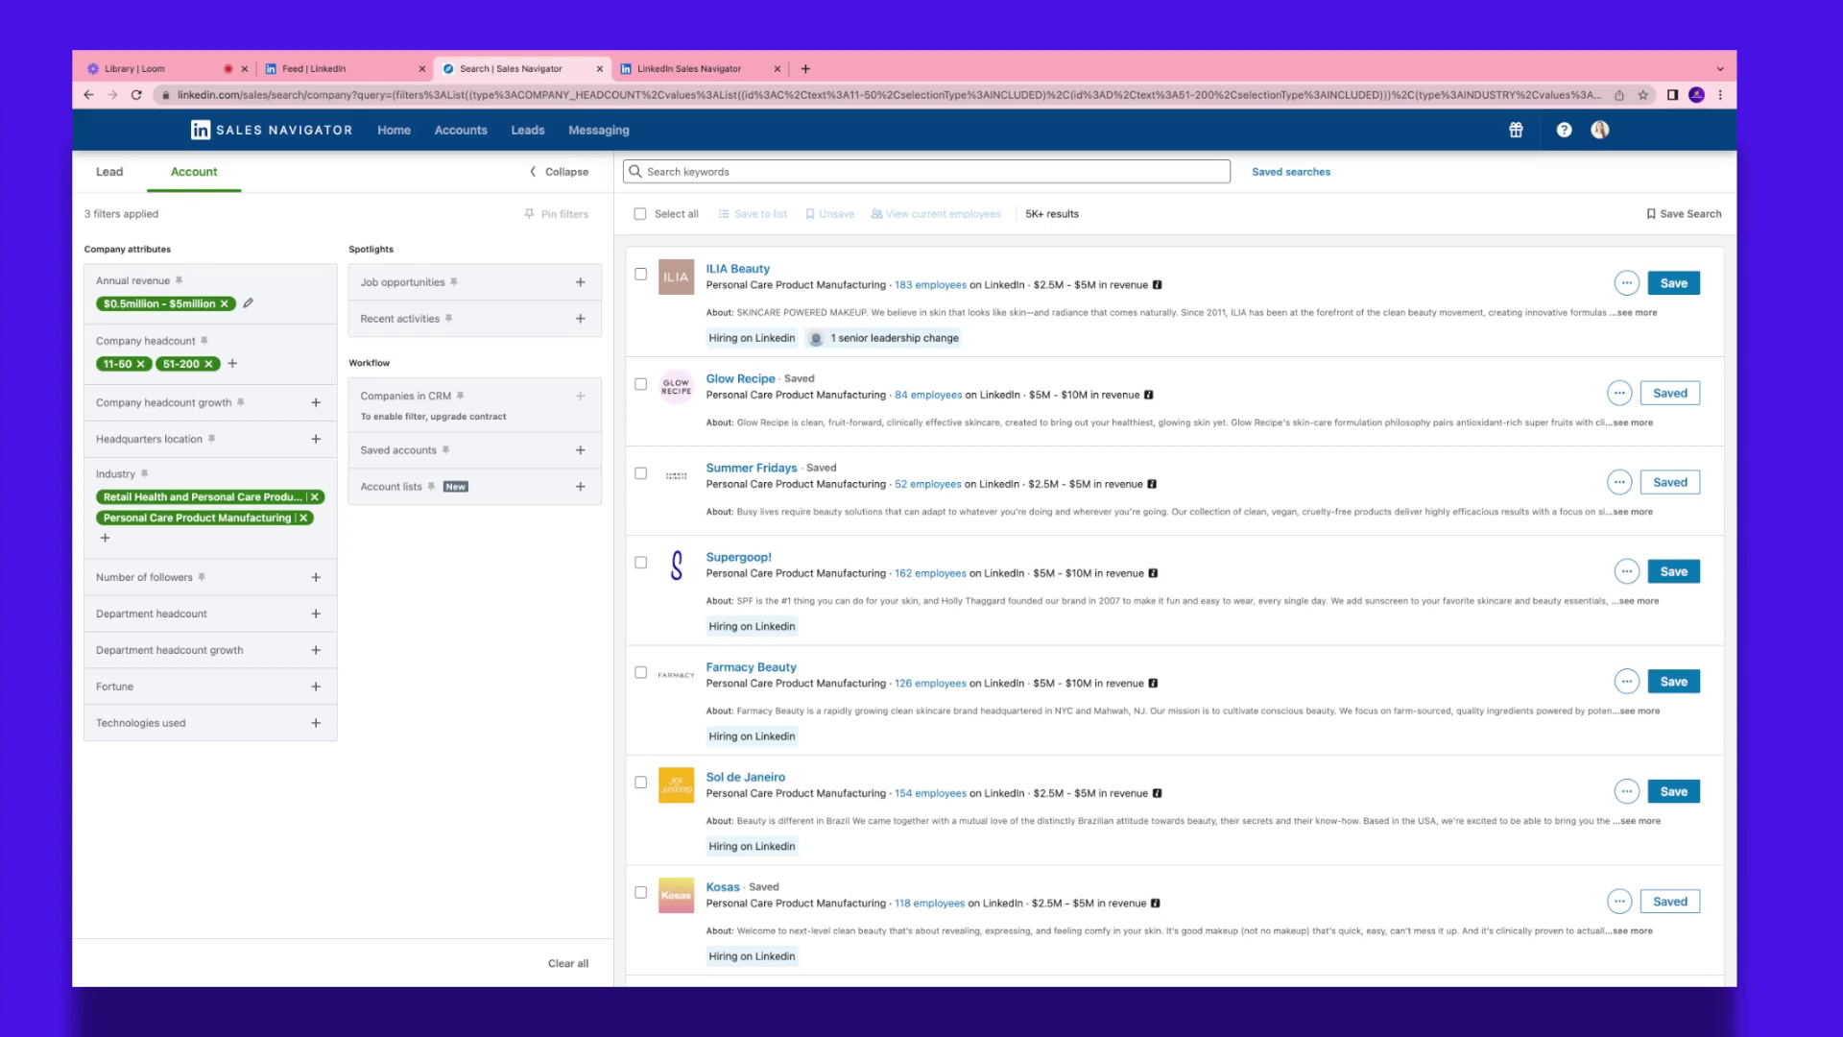
pyautogui.click(772, 470)
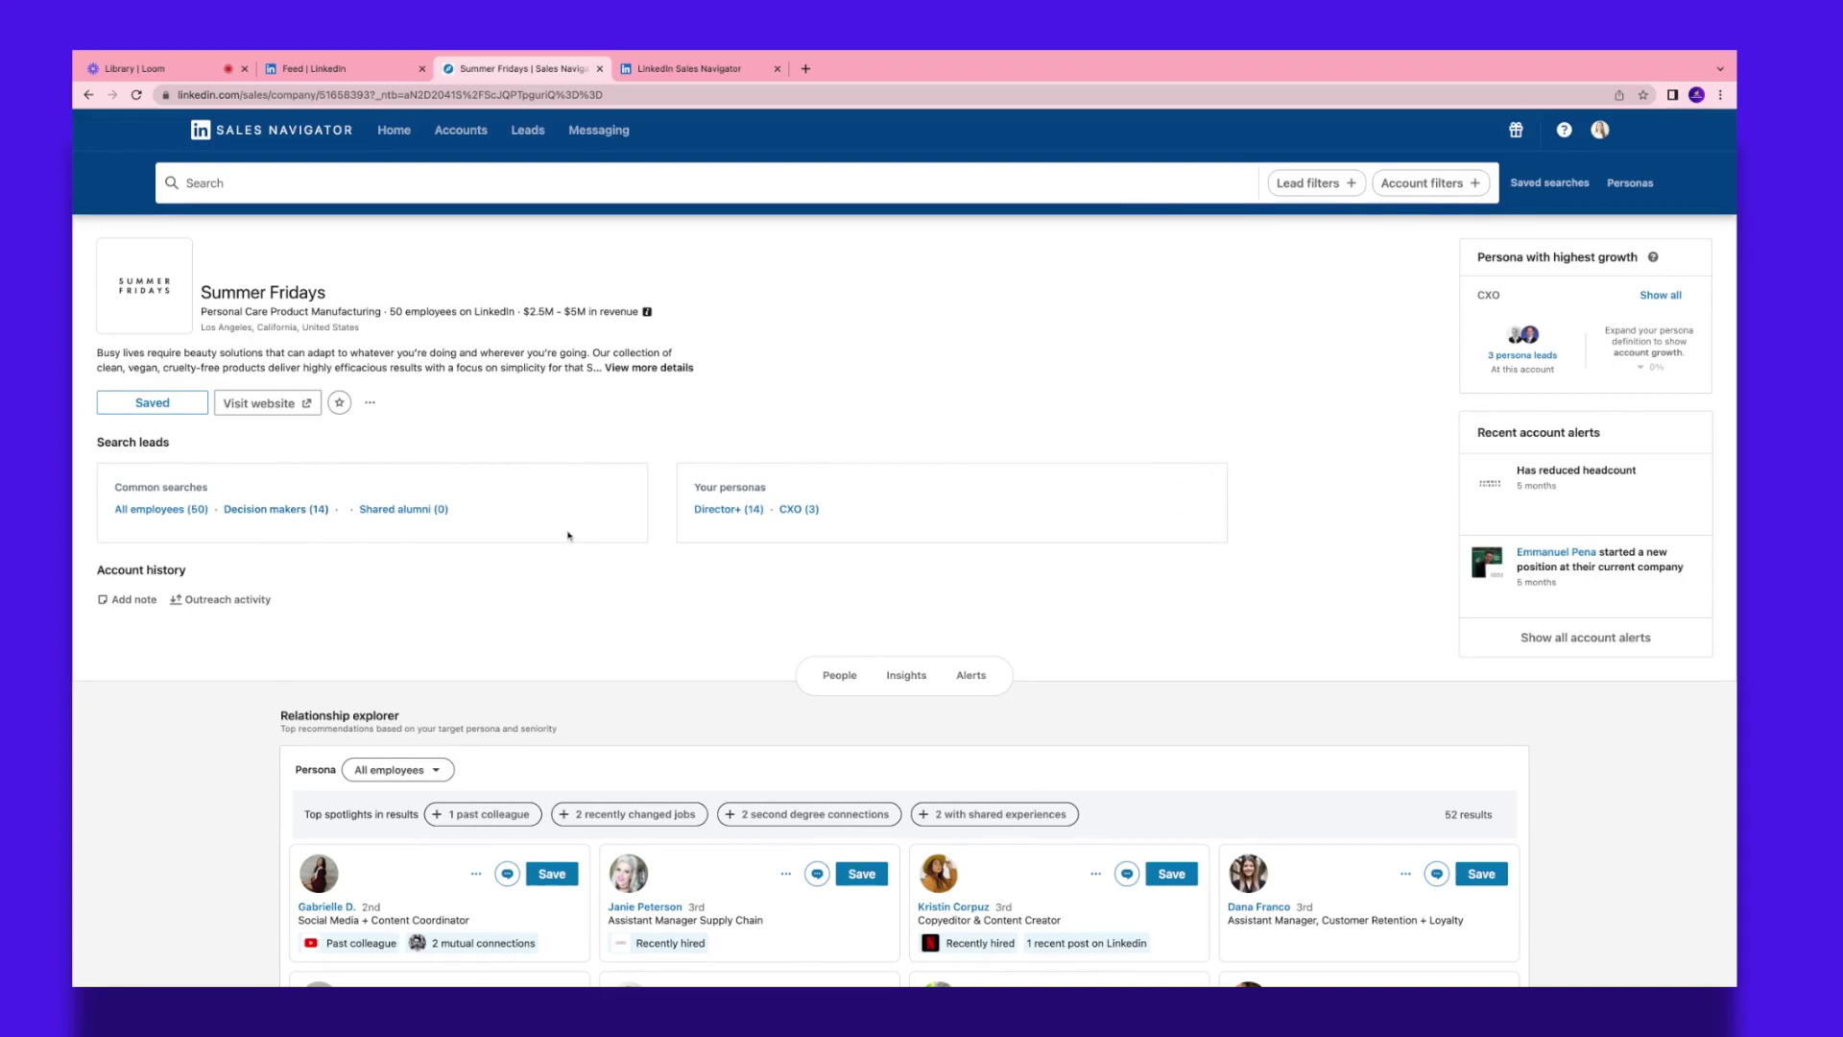
pyautogui.click(279, 510)
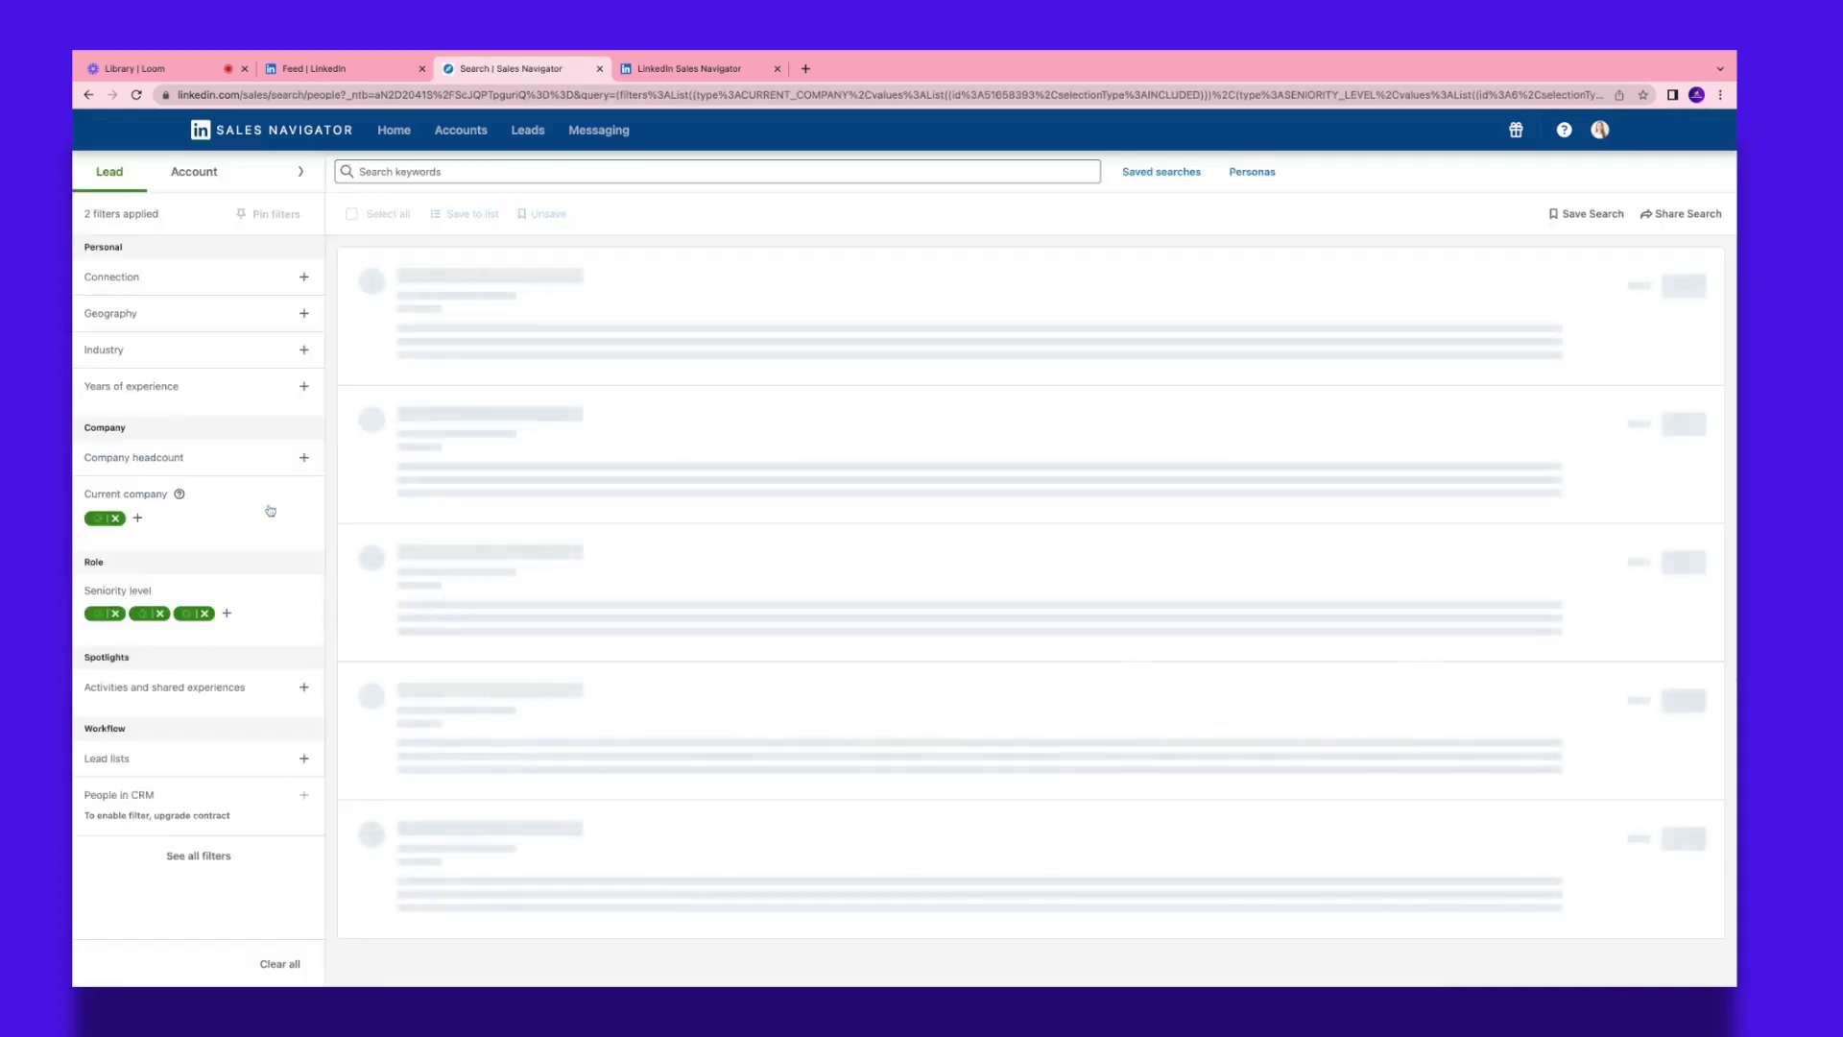
pyautogui.scroll(-5, 543, 448)
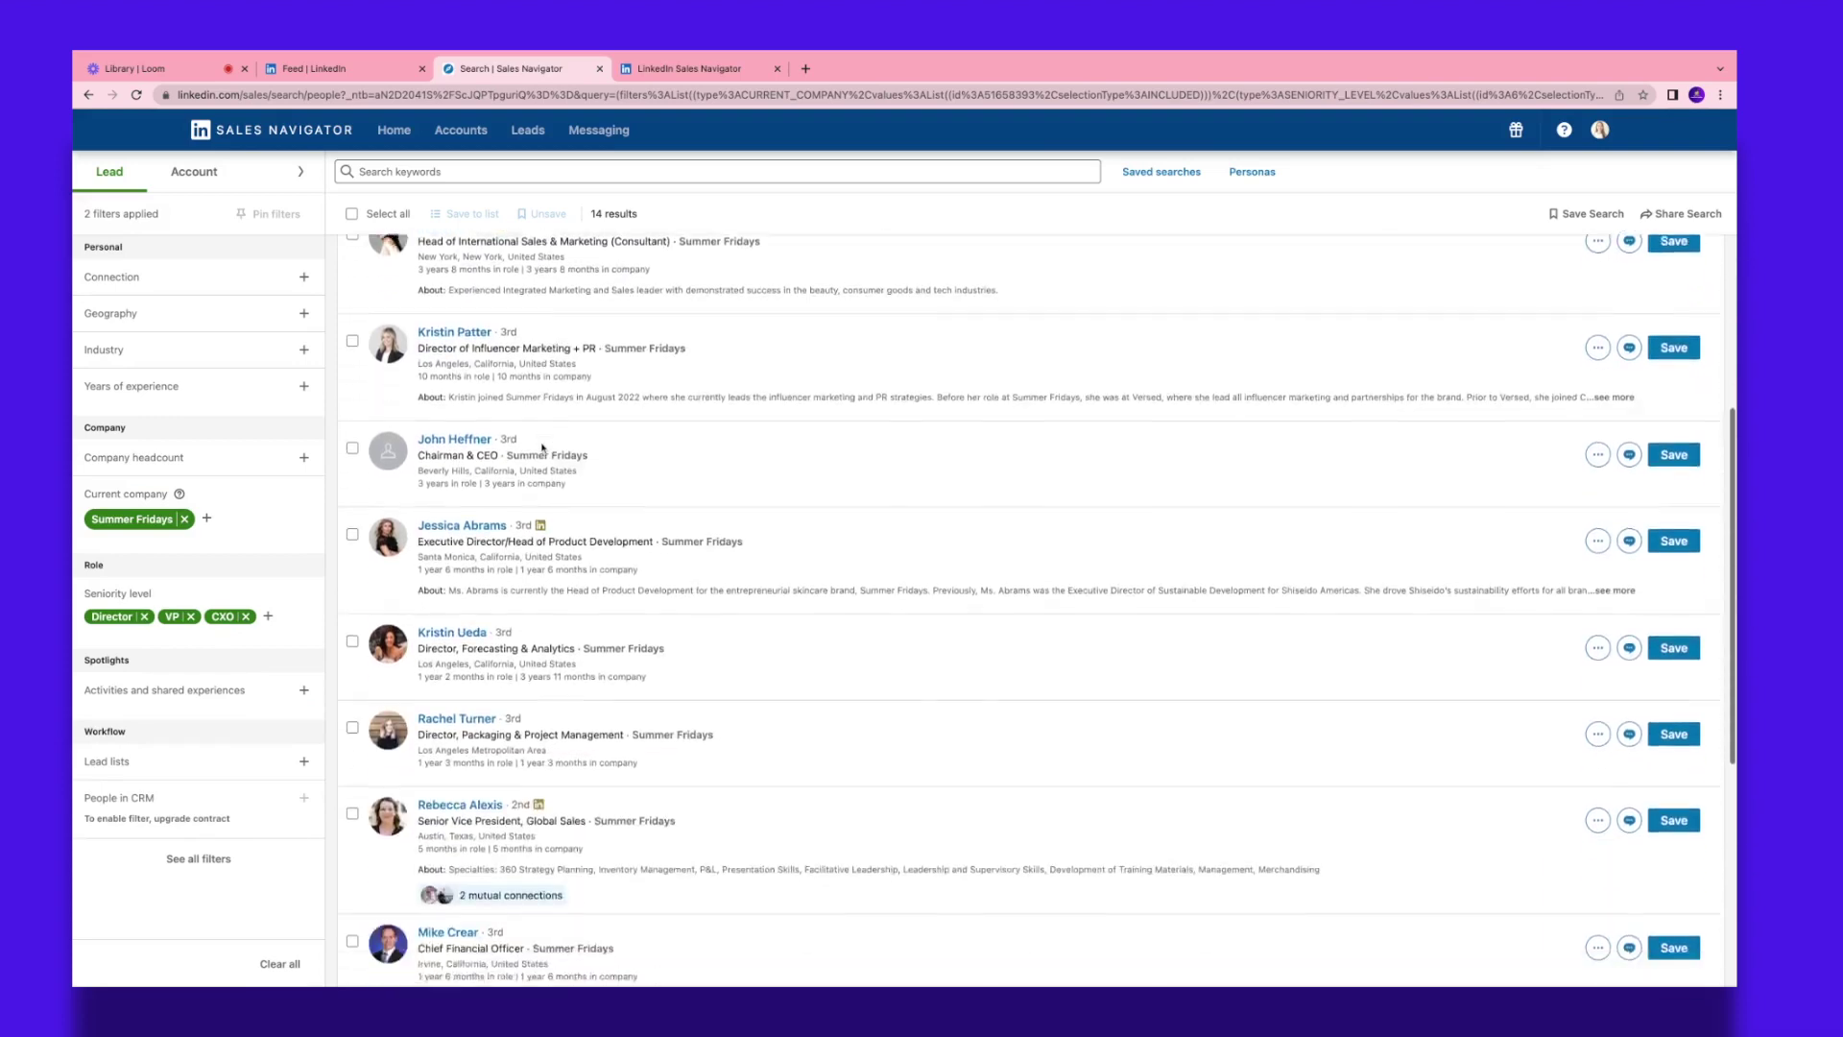
pyautogui.scroll(-4, 1037, 615)
pyautogui.scroll(8, 1036, 614)
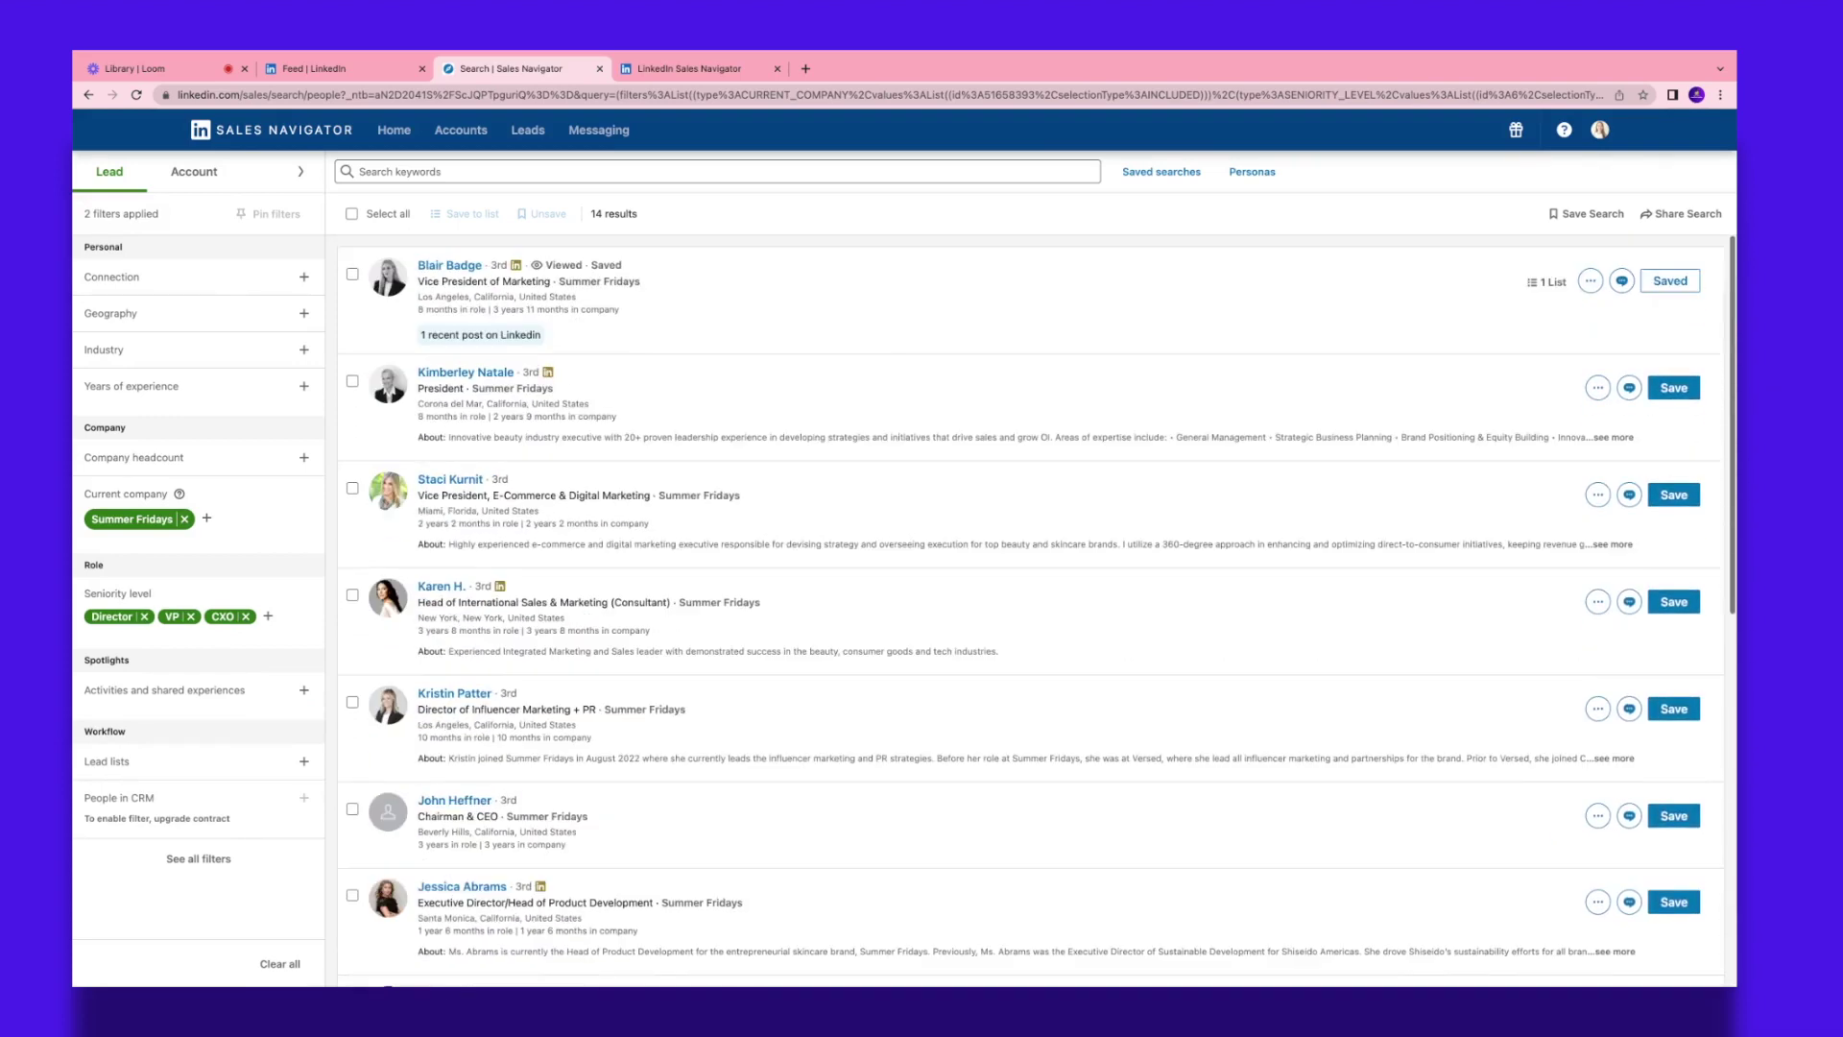
pyautogui.hotkey('alt', 'Left')
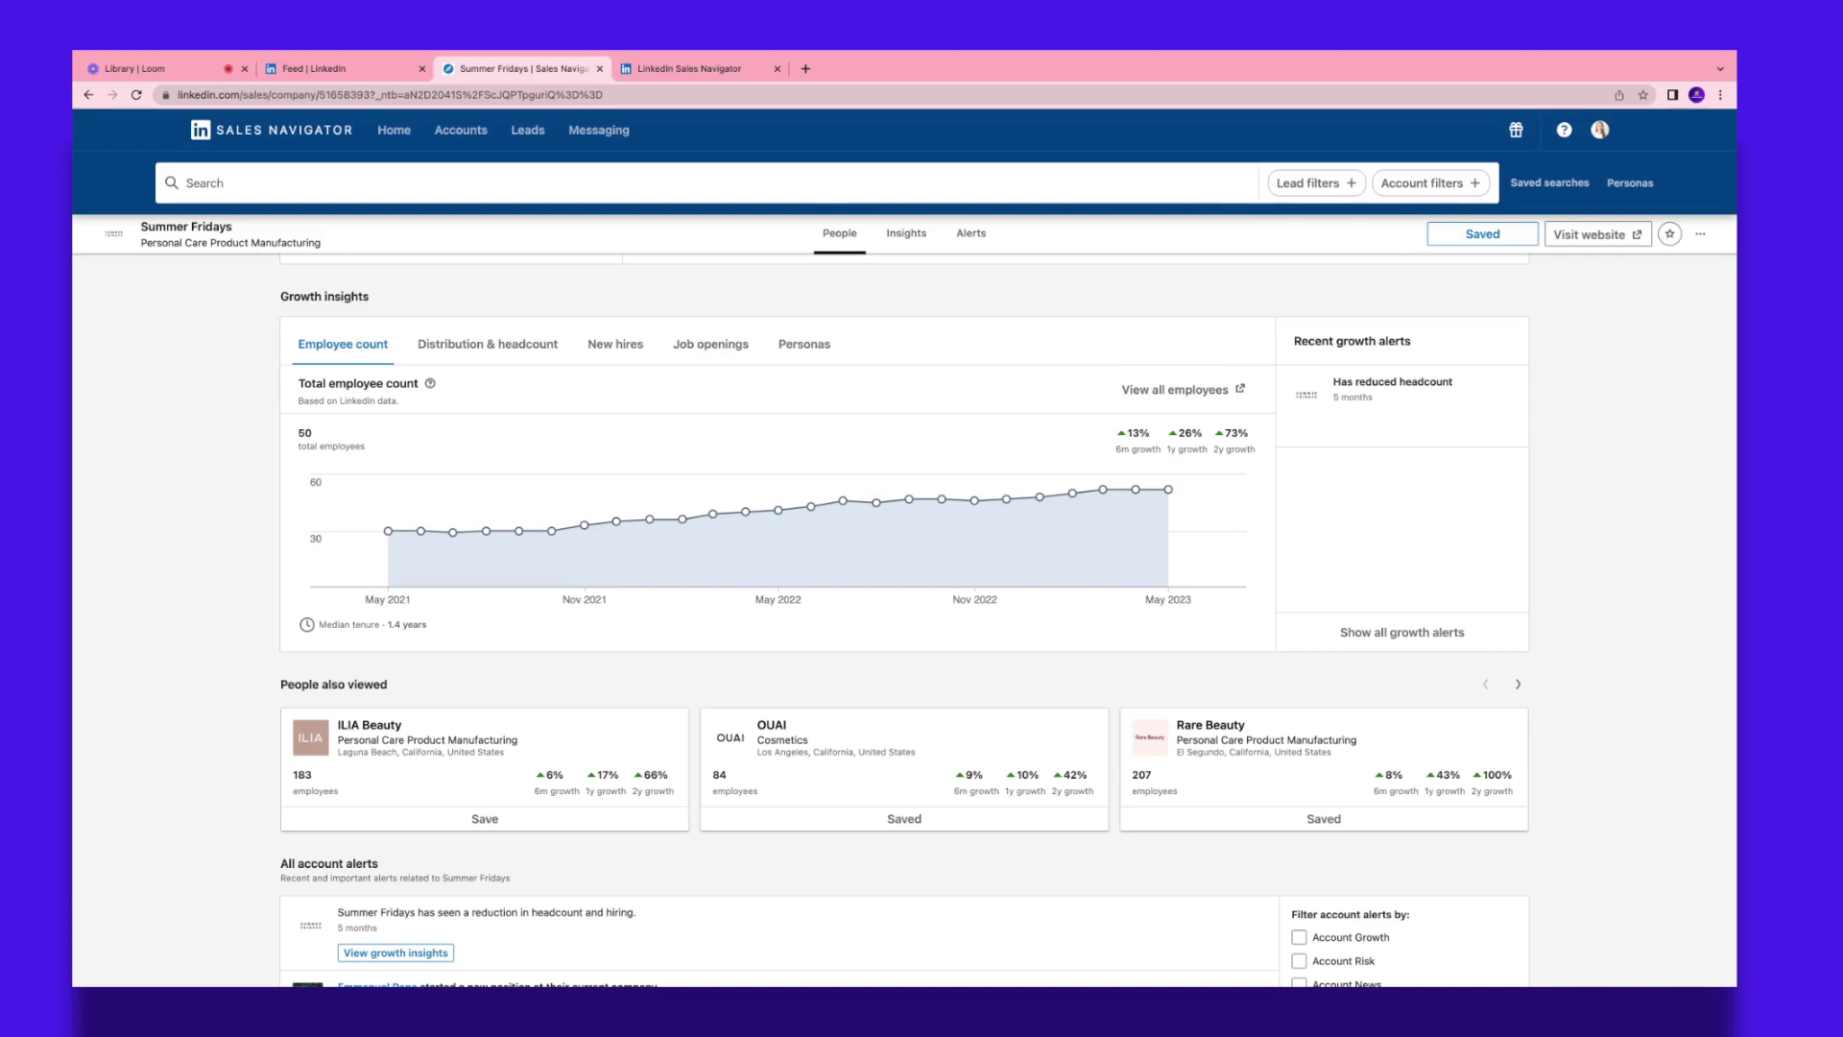
# Step: Scroll to All account alerts on Summer Fridays, then go back to the search results
pyautogui.scroll(-5, 904, 594)
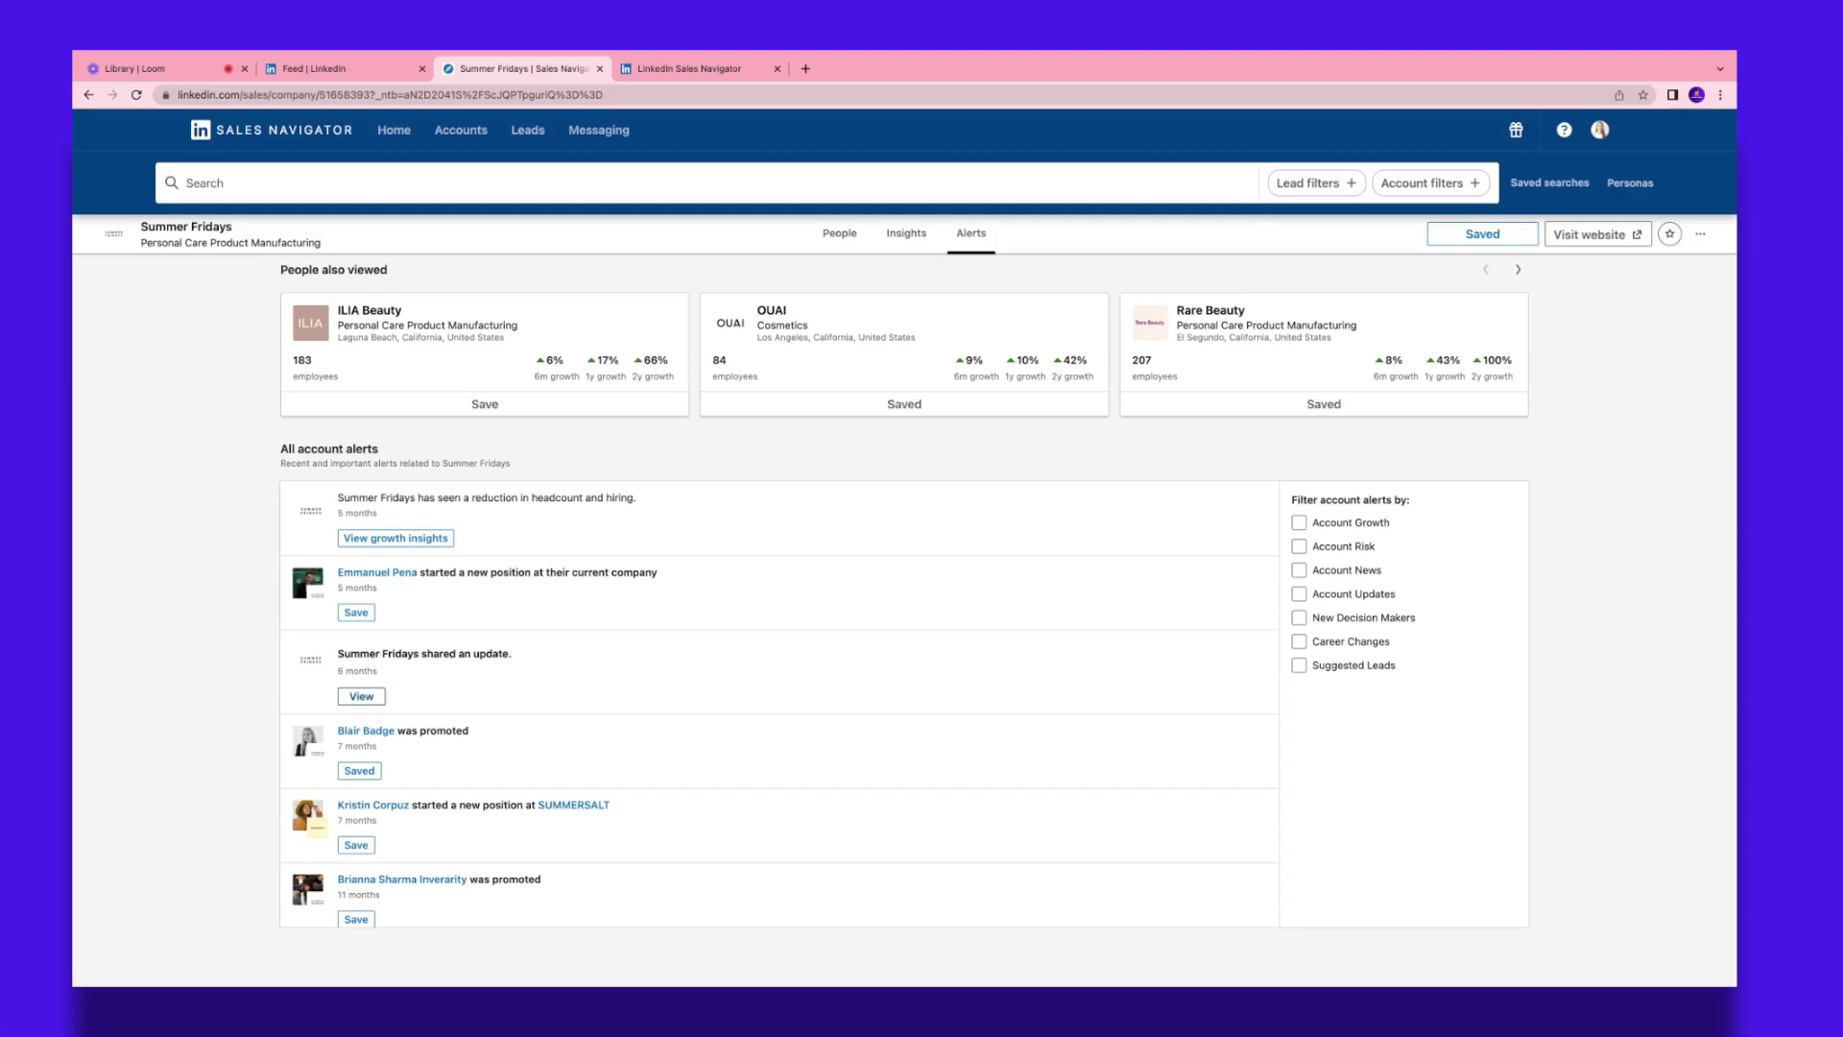
pyautogui.hotkey('alt', 'Left')
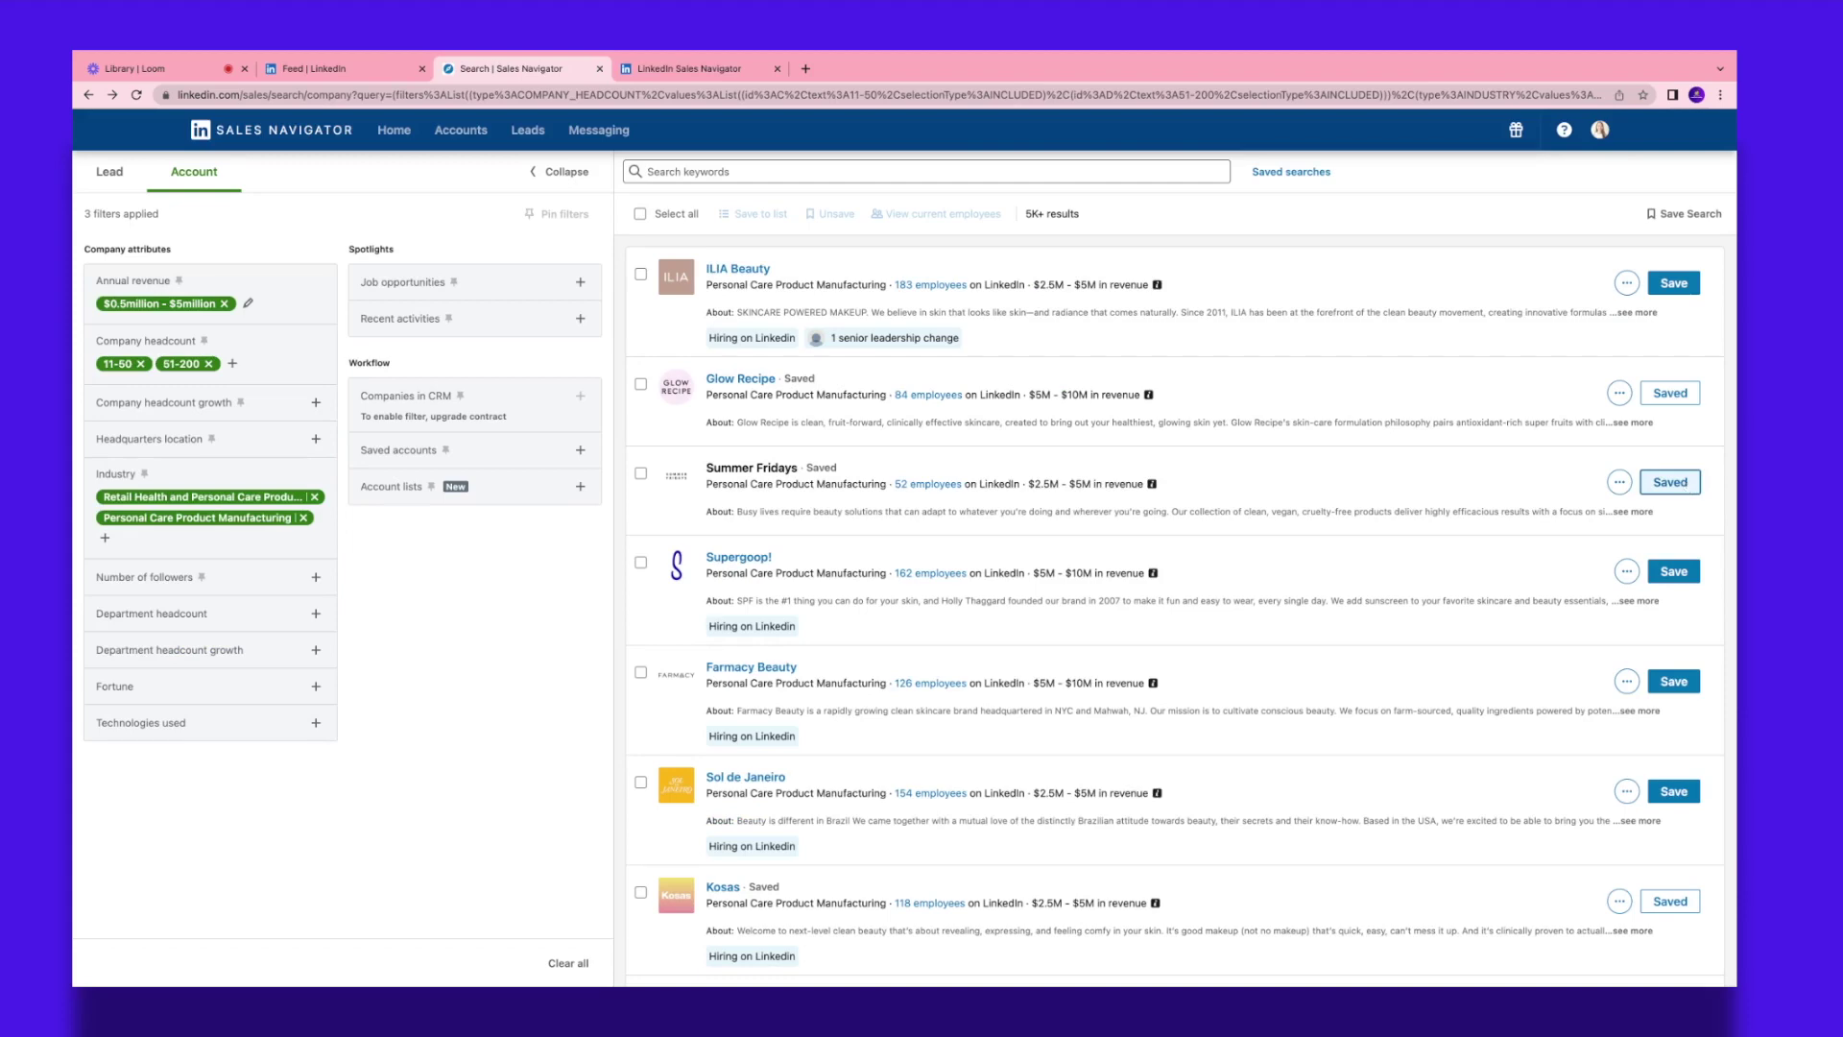
# Step: Save ILIA Beauty, cancel the new account list dialog, and reopen Summer Fridays
pyautogui.click(1688, 287)
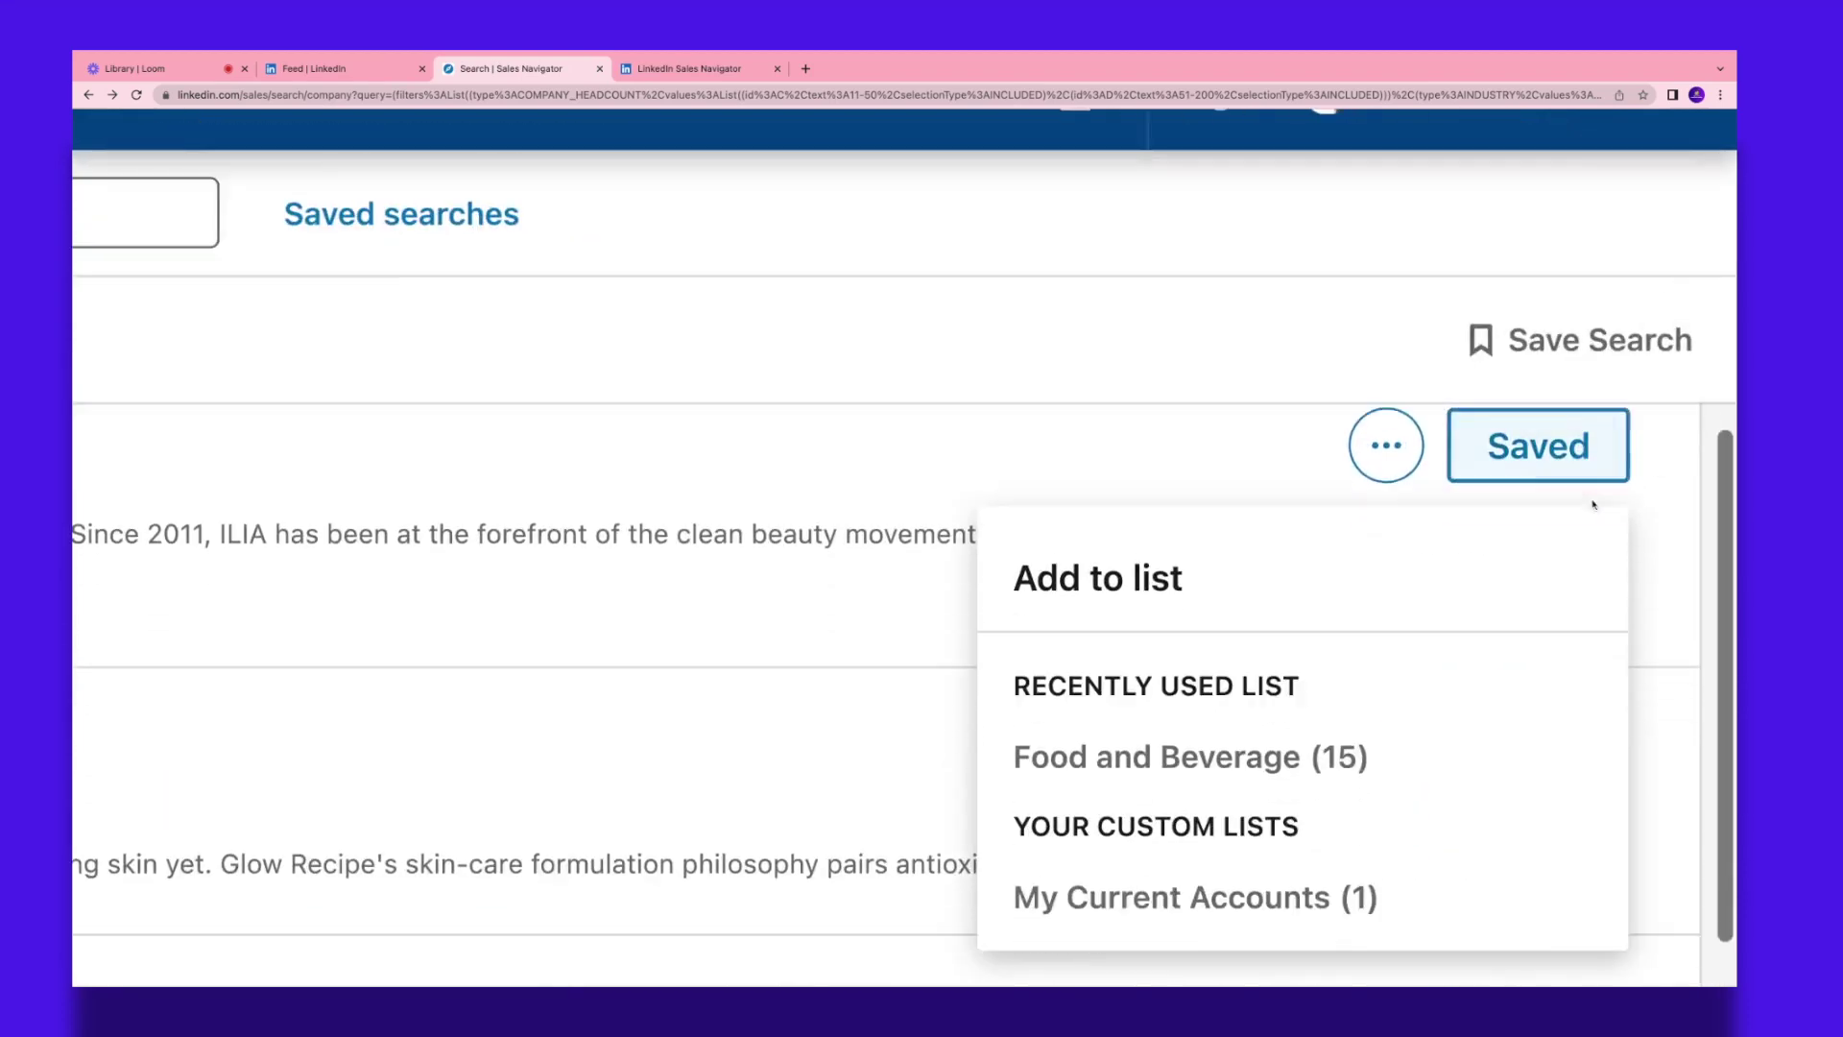
pyautogui.scroll(-5, 1379, 671)
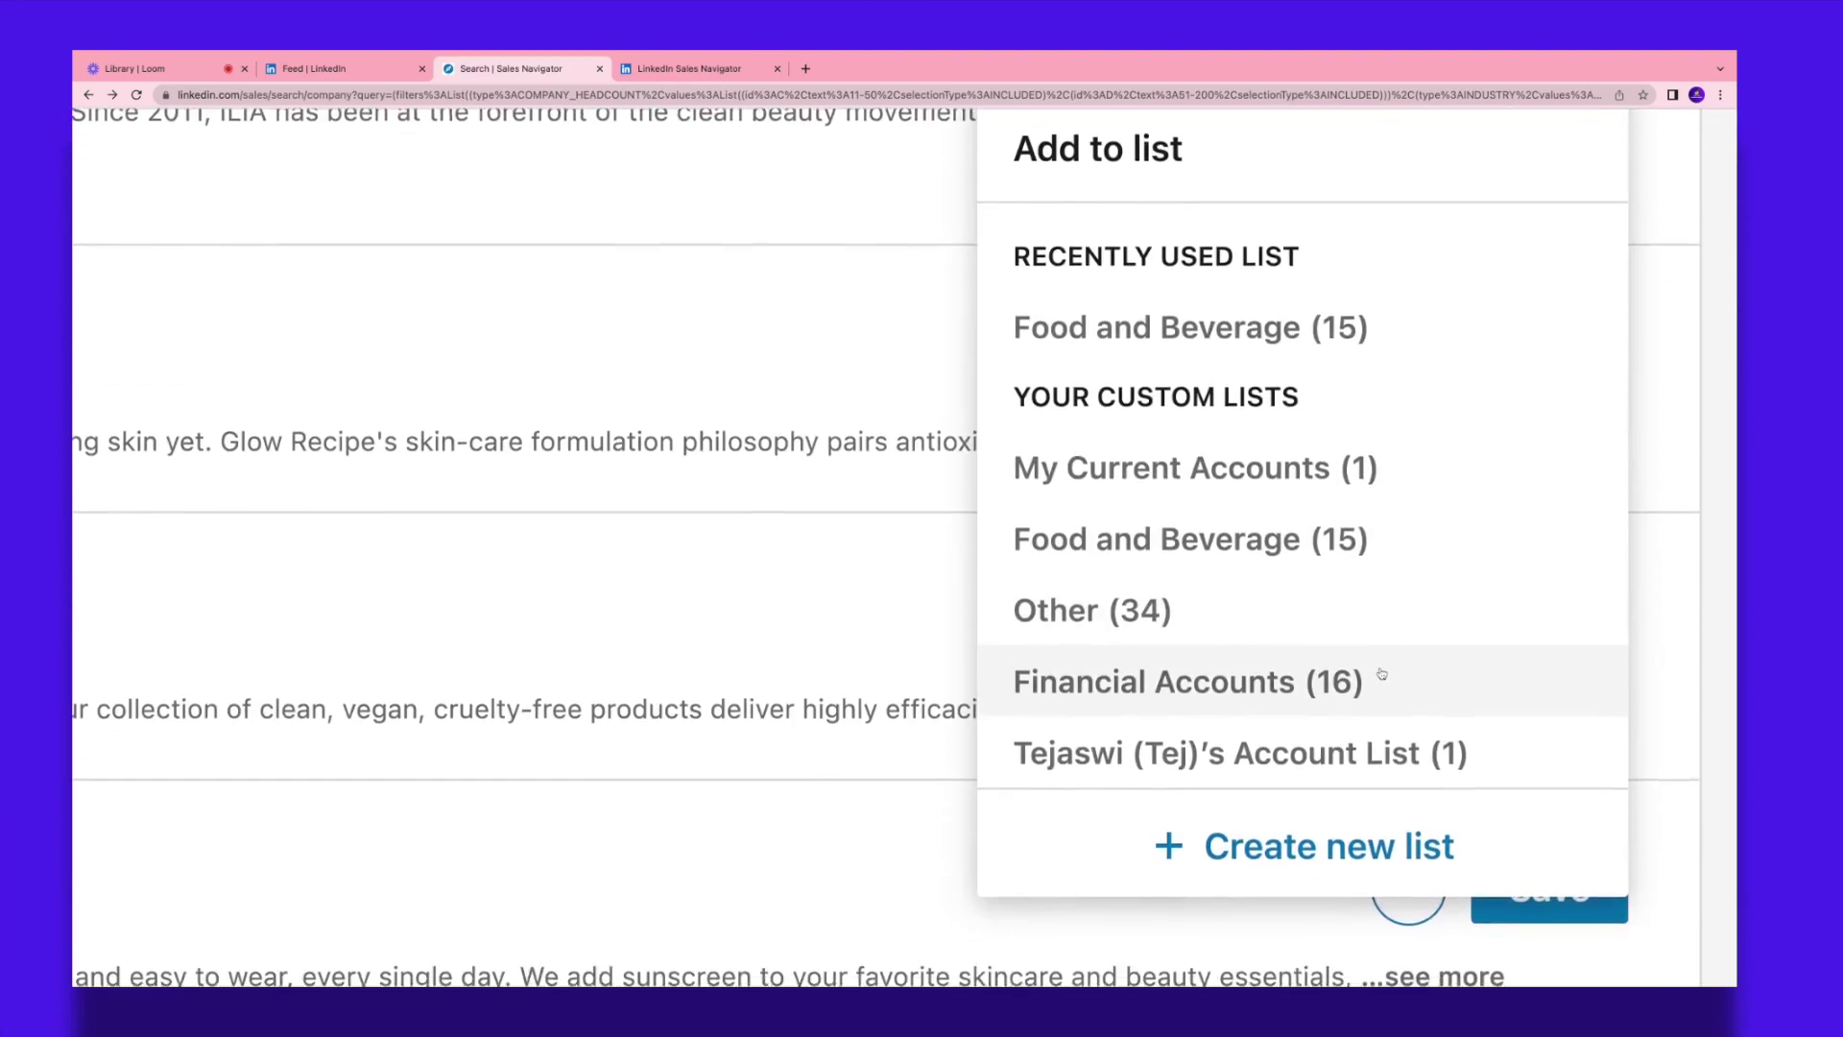
pyautogui.click(1326, 849)
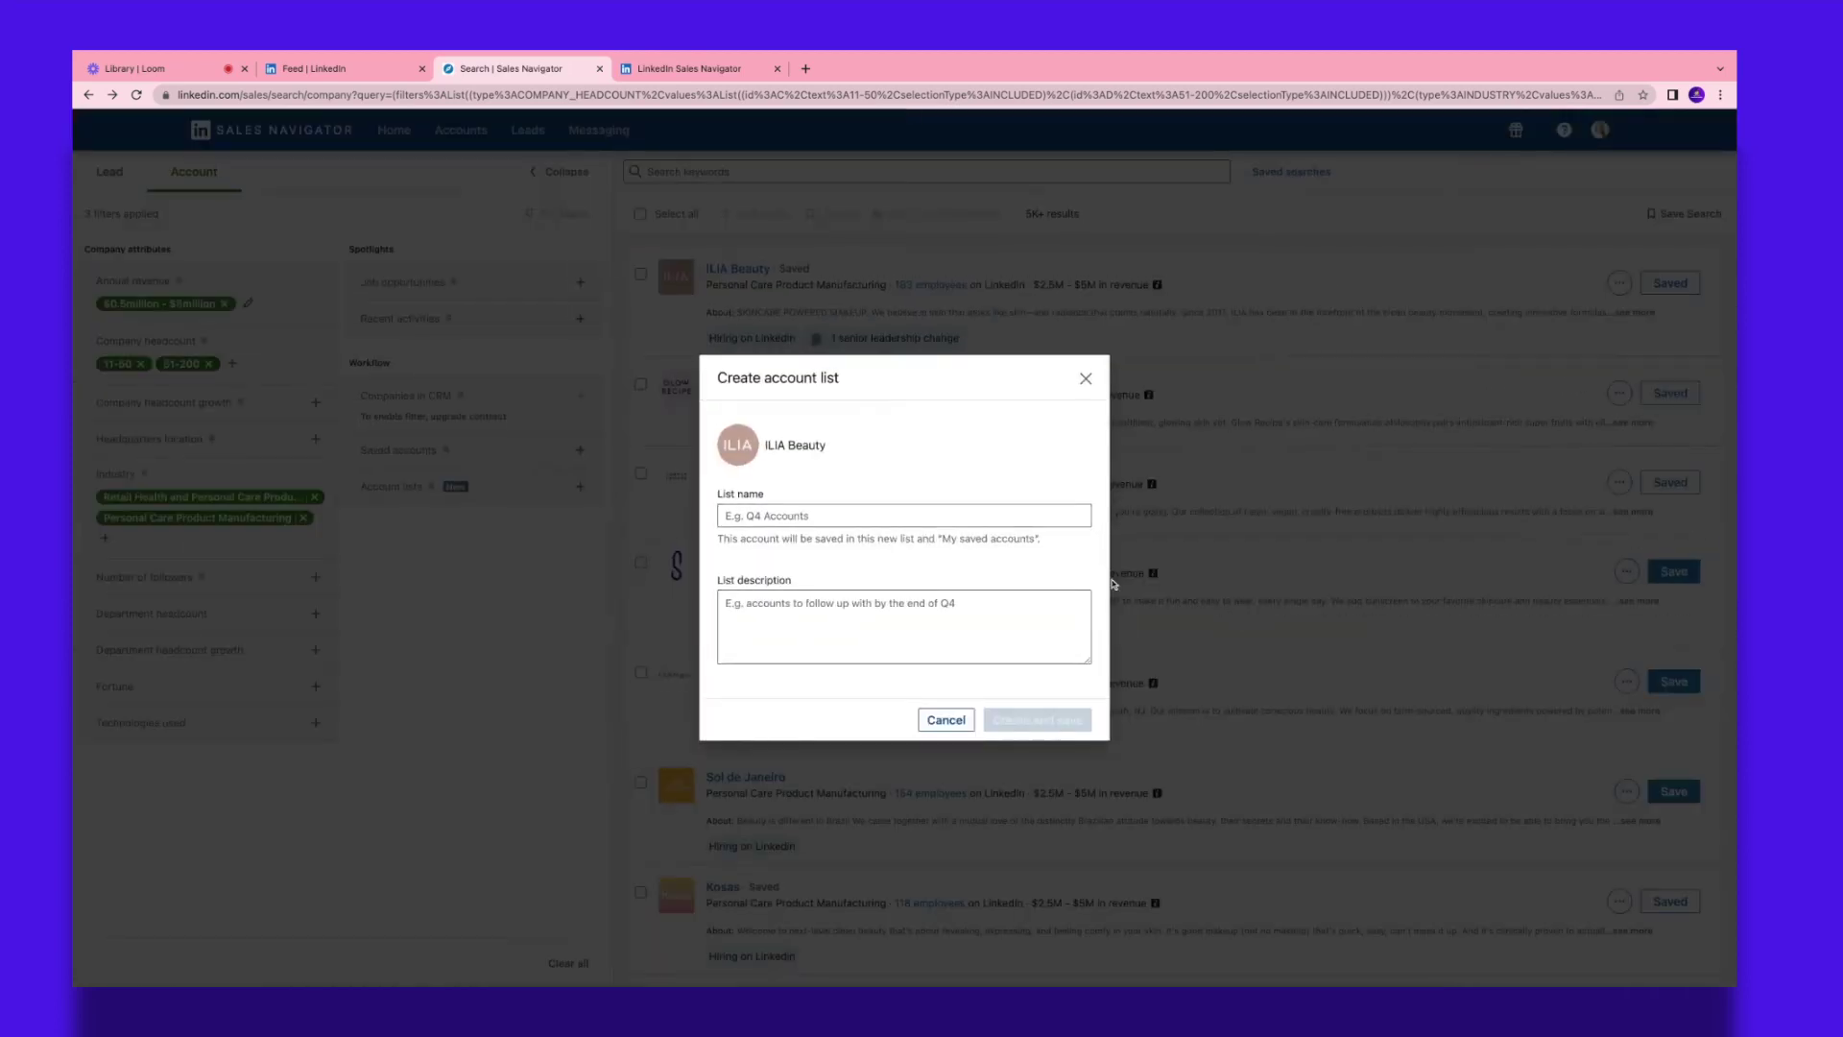
pyautogui.click(1113, 584)
pyautogui.scroll(-10, 1113, 583)
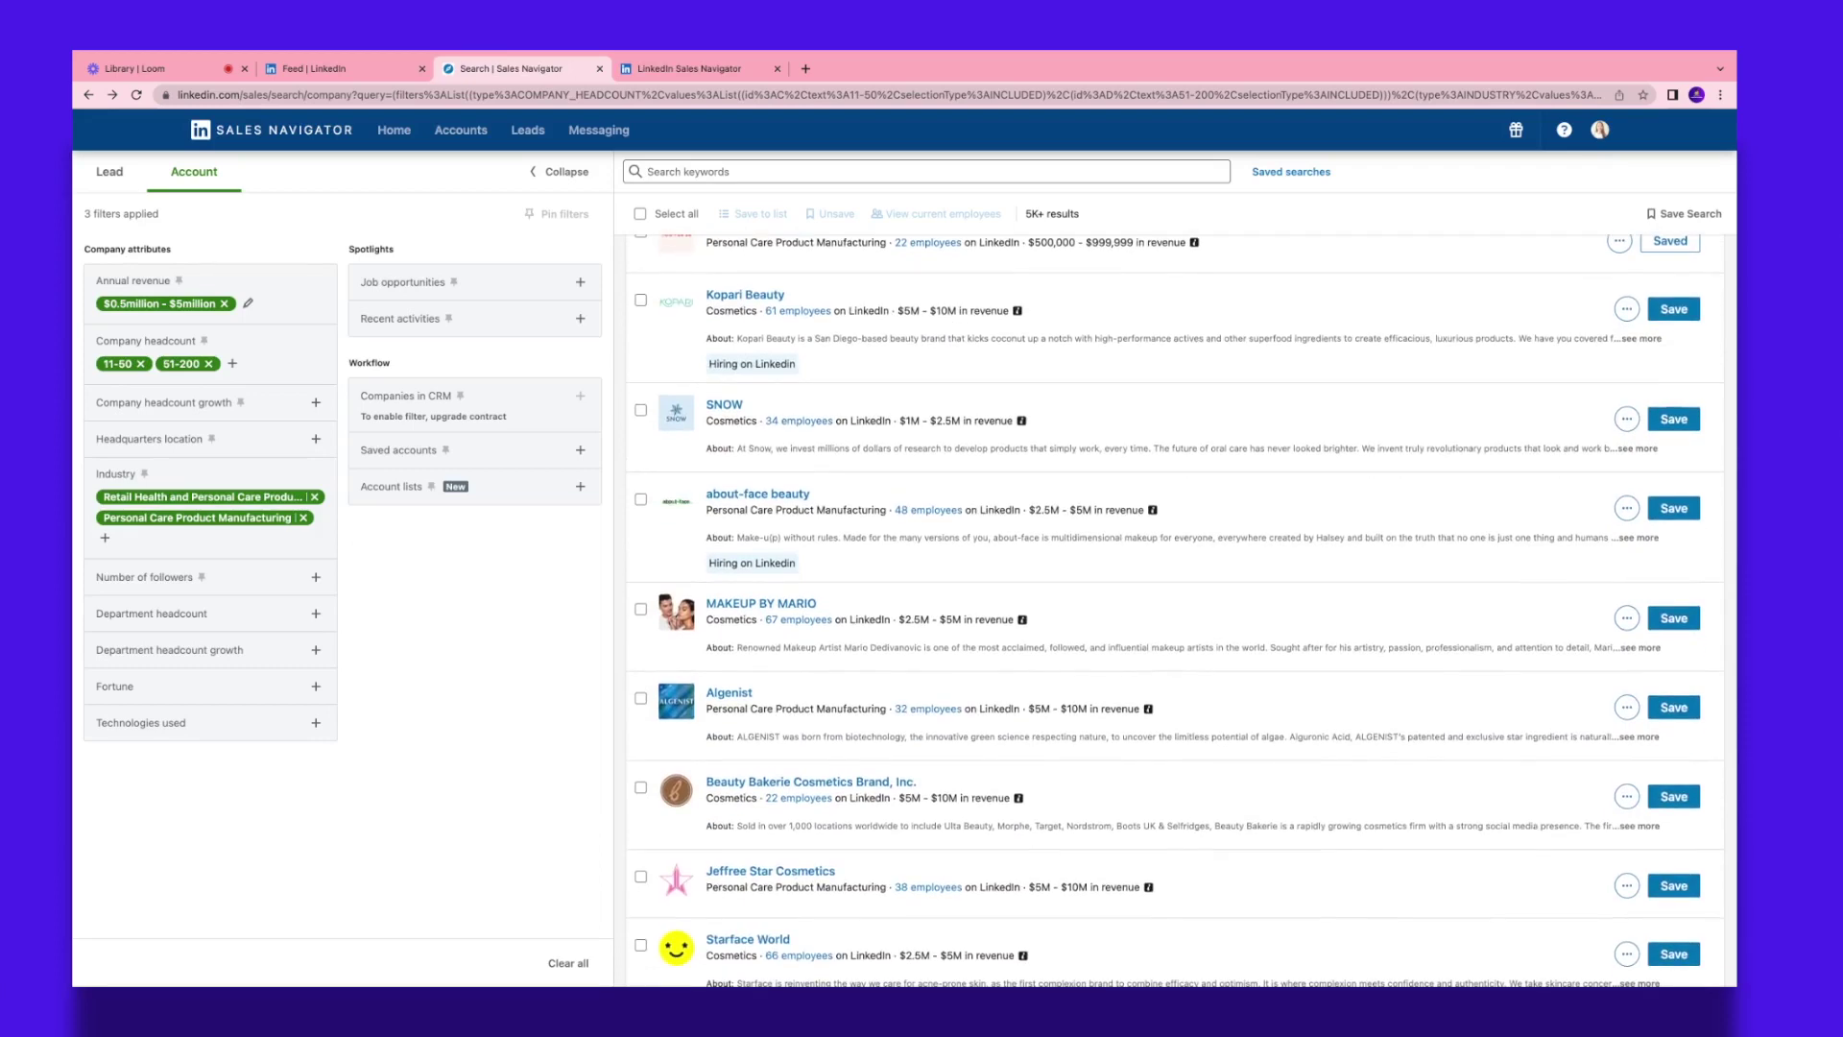
pyautogui.scroll(-5, 764, 473)
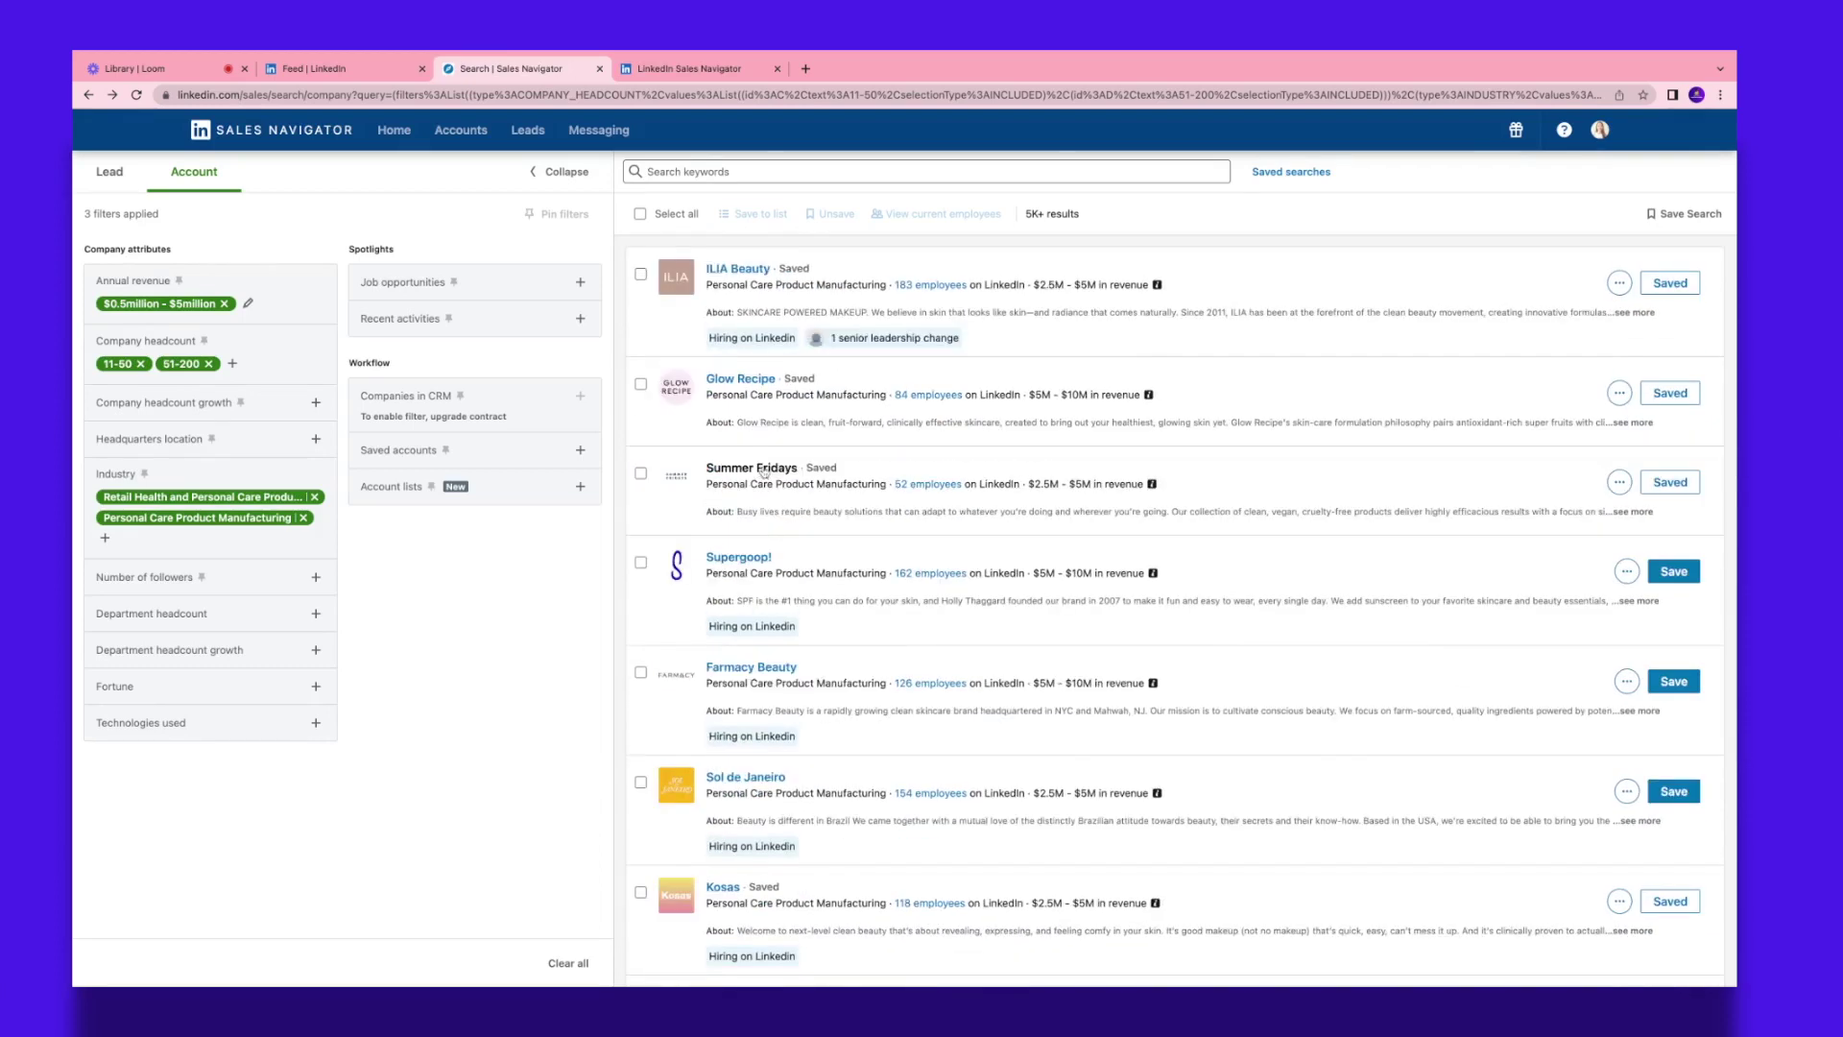
pyautogui.click(764, 470)
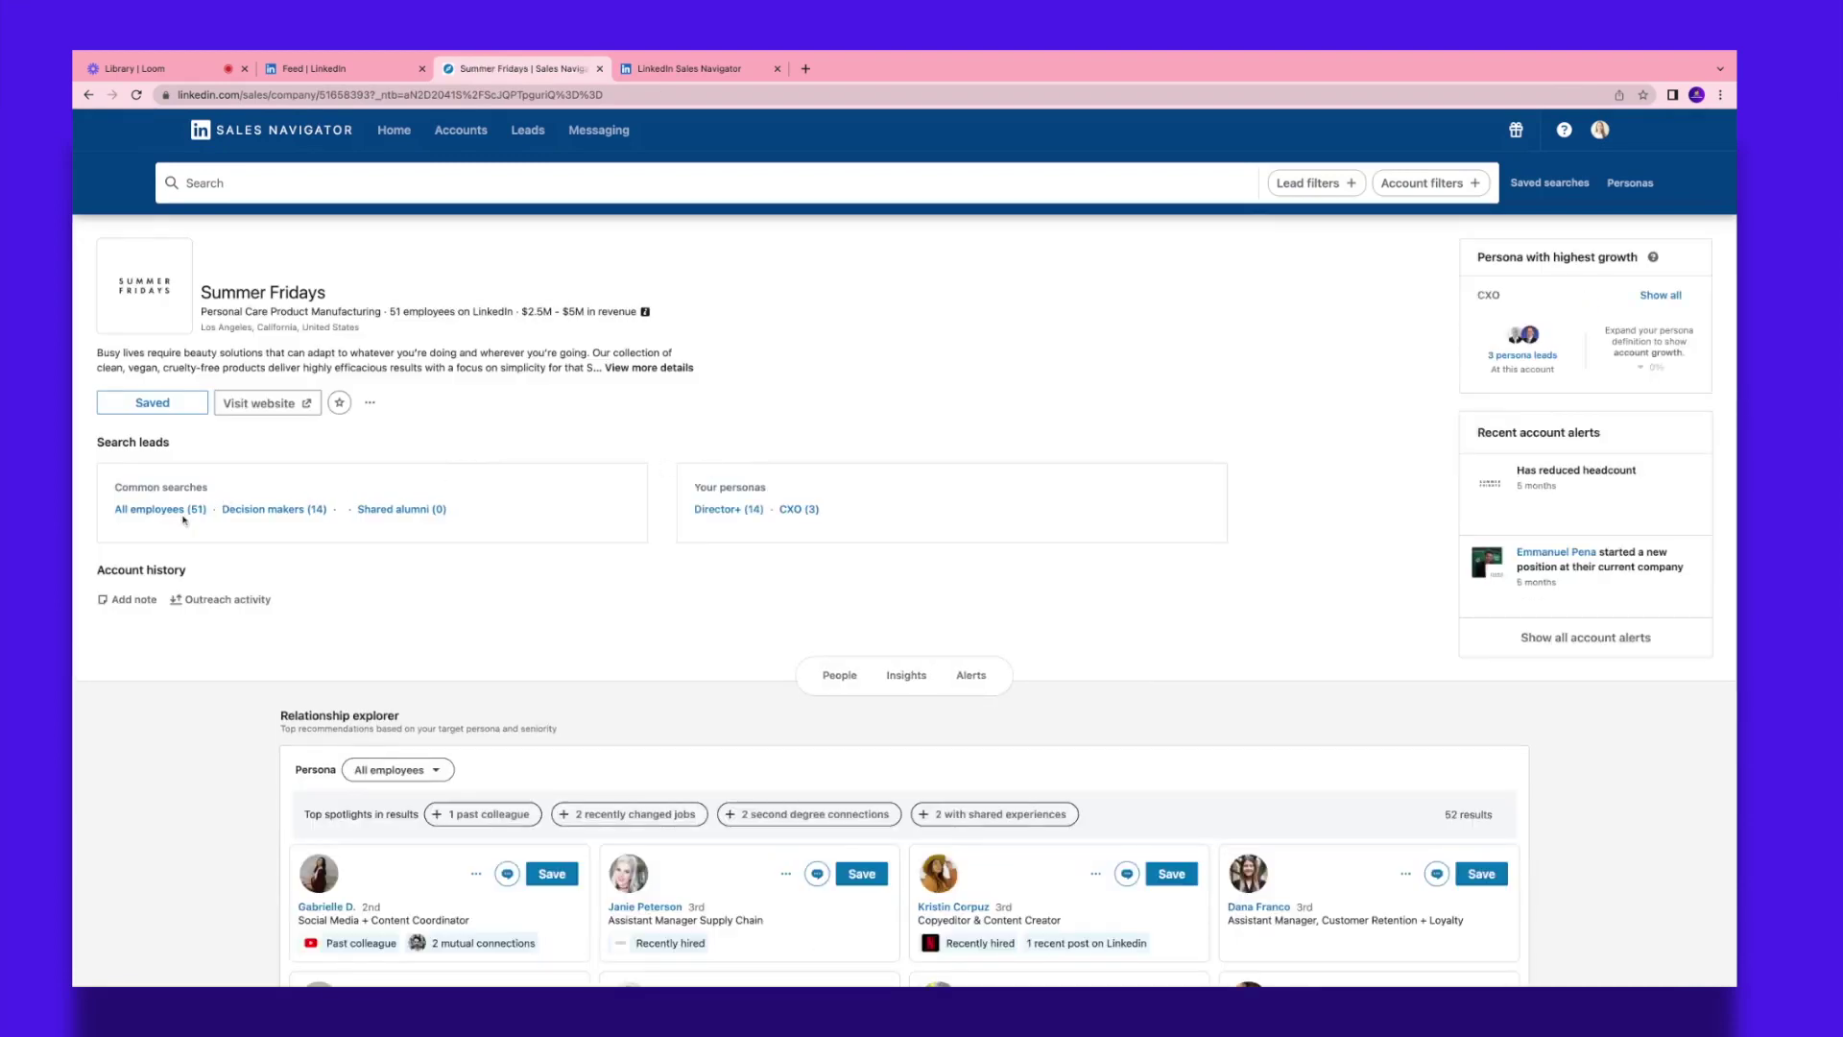
# Step: Search all 51 Summer Fridays employees for the keyword 'product'
pyautogui.click(182, 511)
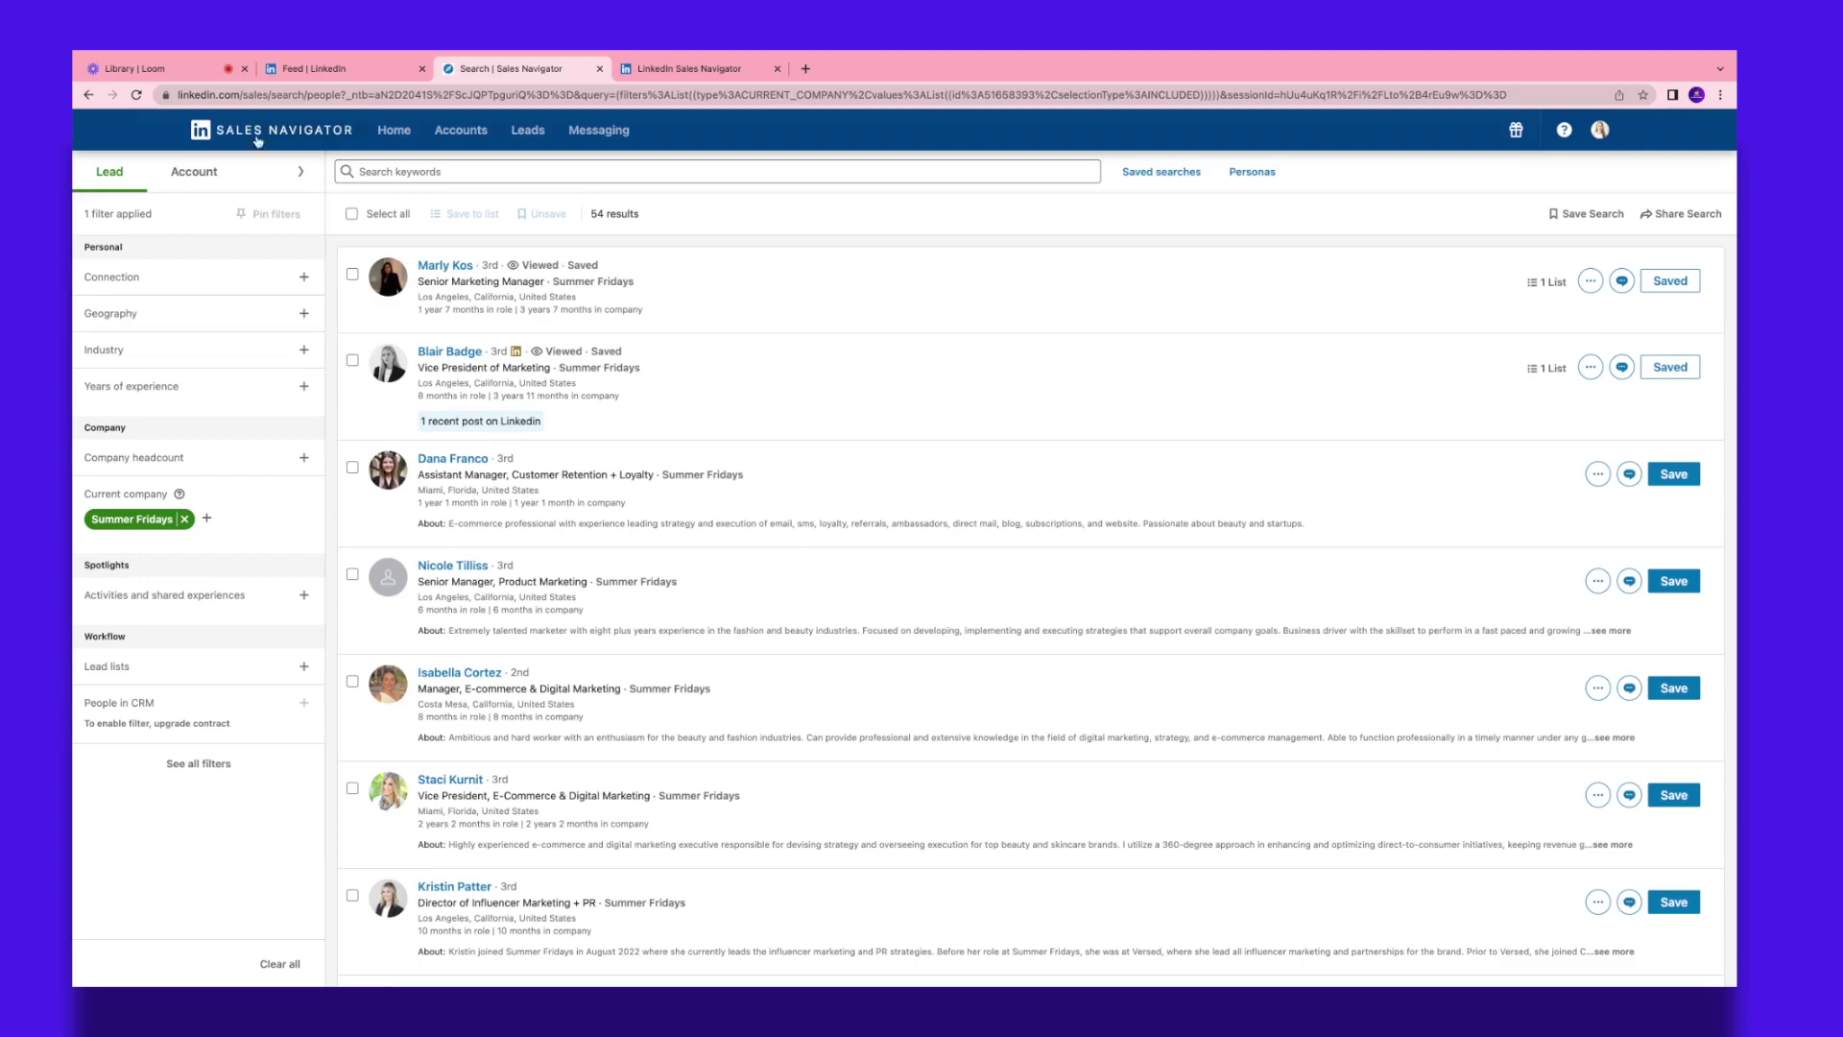
pyautogui.click(490, 173)
pyautogui.write('product')
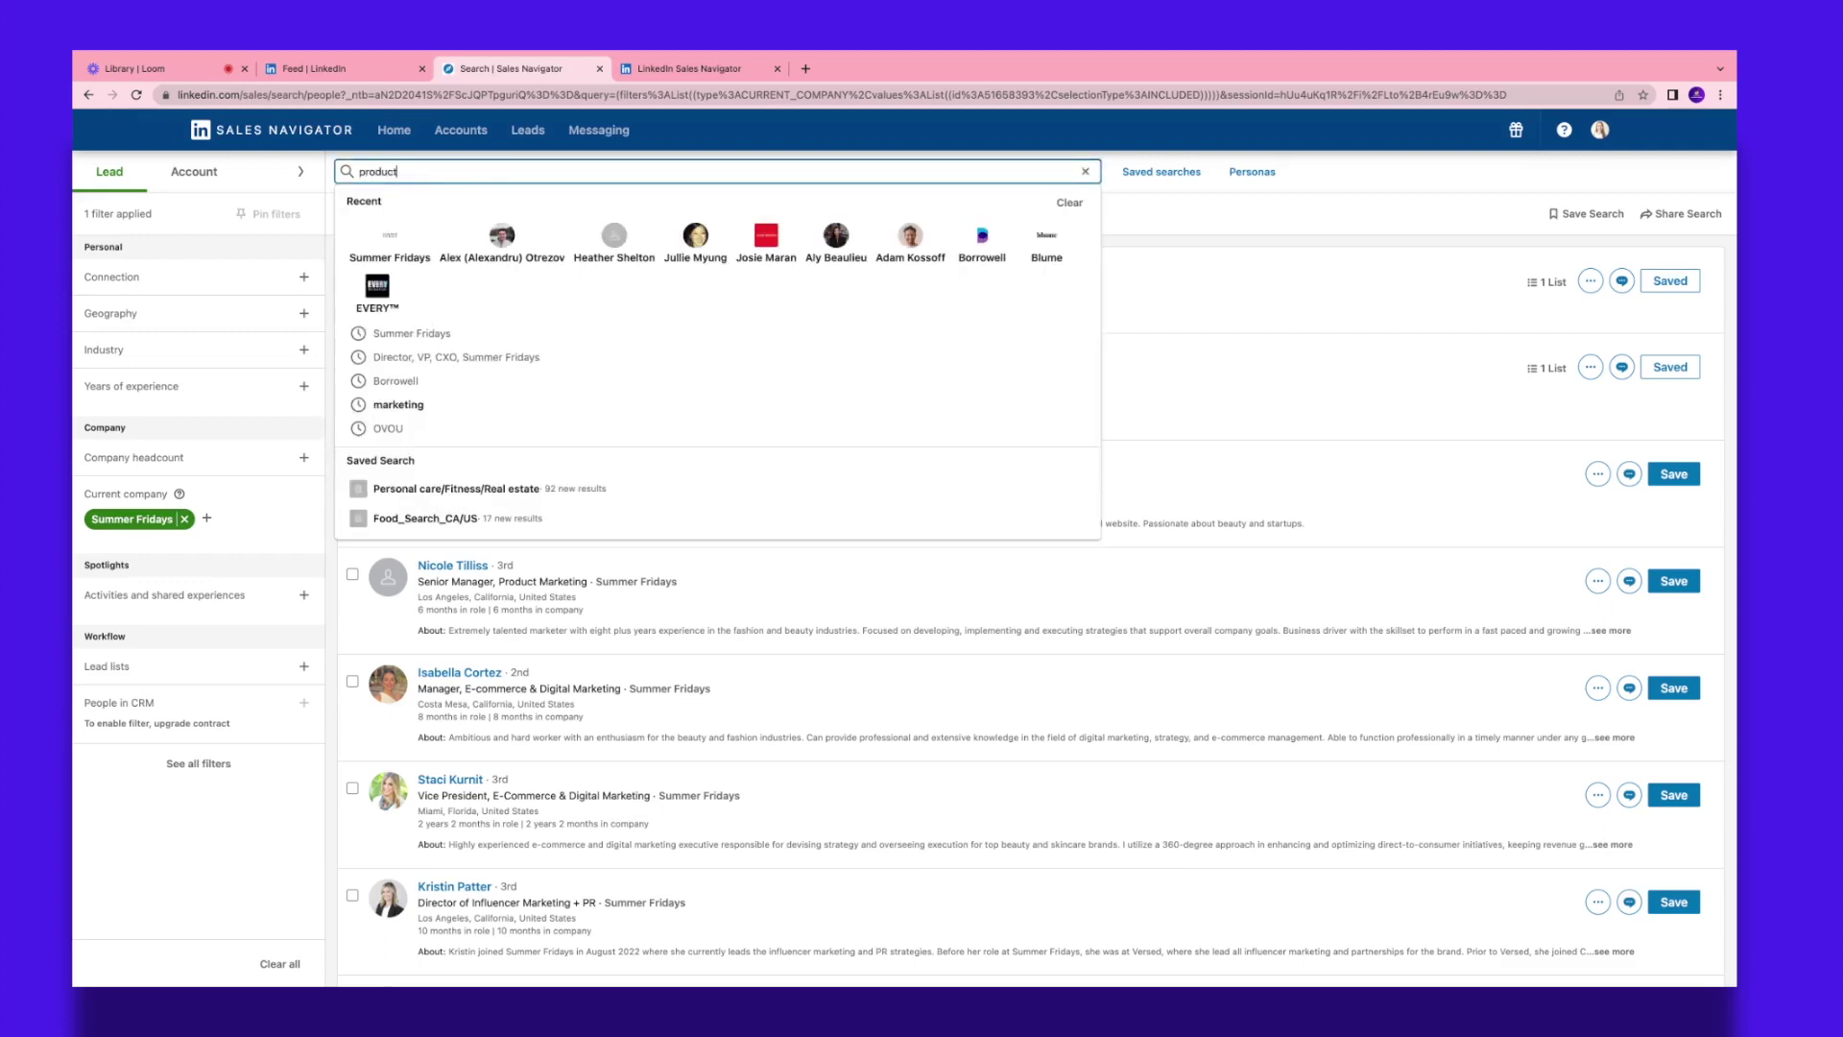
pyautogui.press('Return')
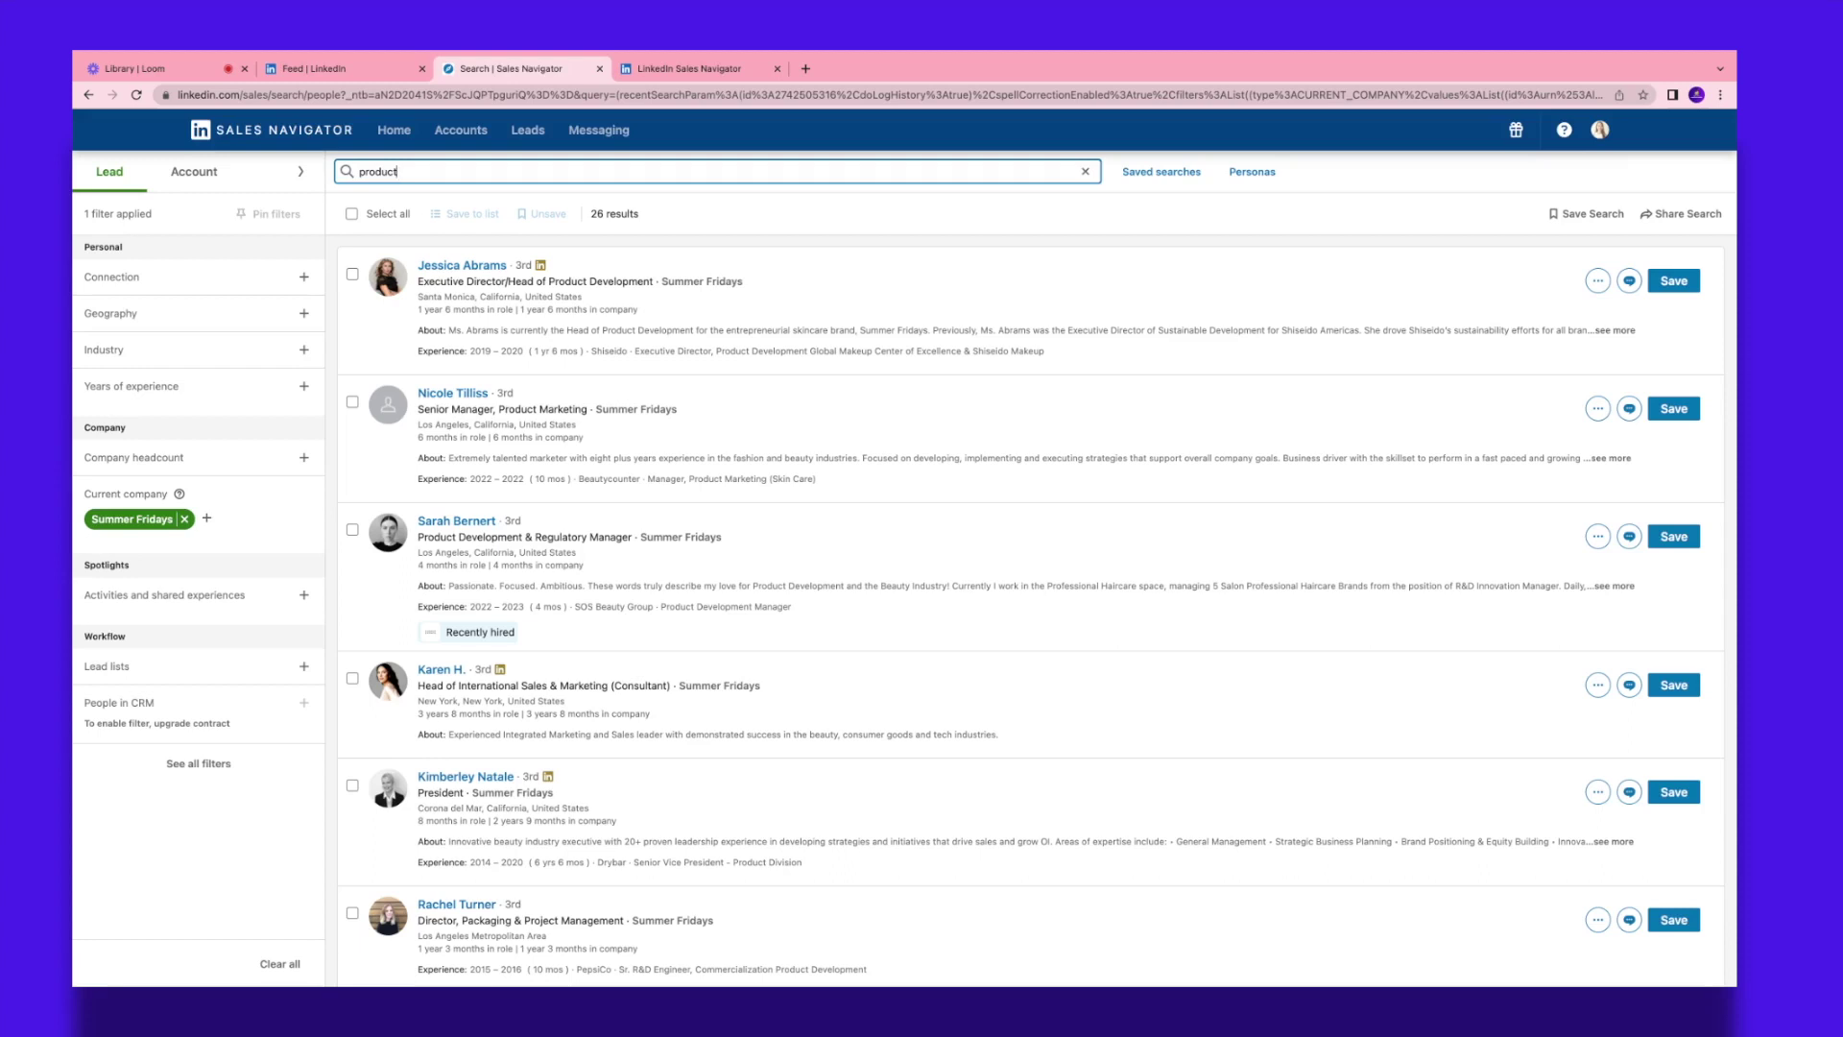
# Step: Save the Head of Product Development lead to the Other list and open her profile
pyautogui.click(1690, 284)
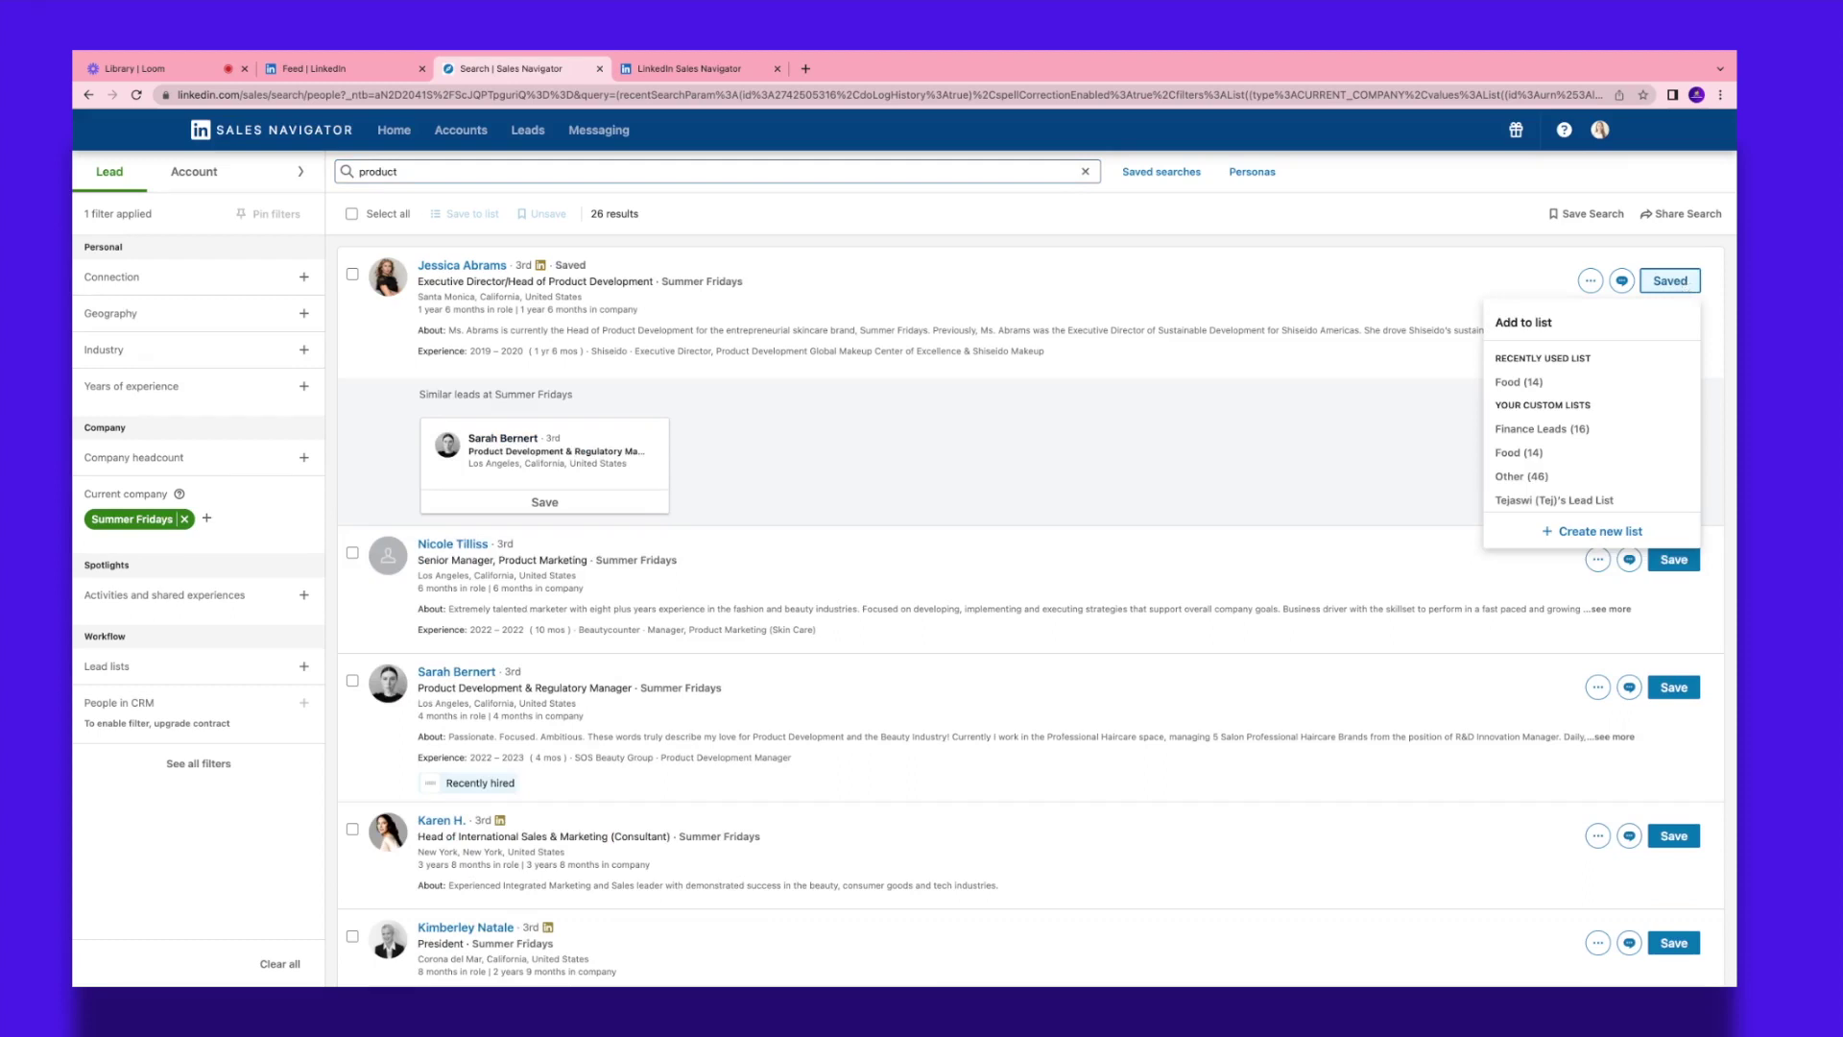
pyautogui.click(1536, 475)
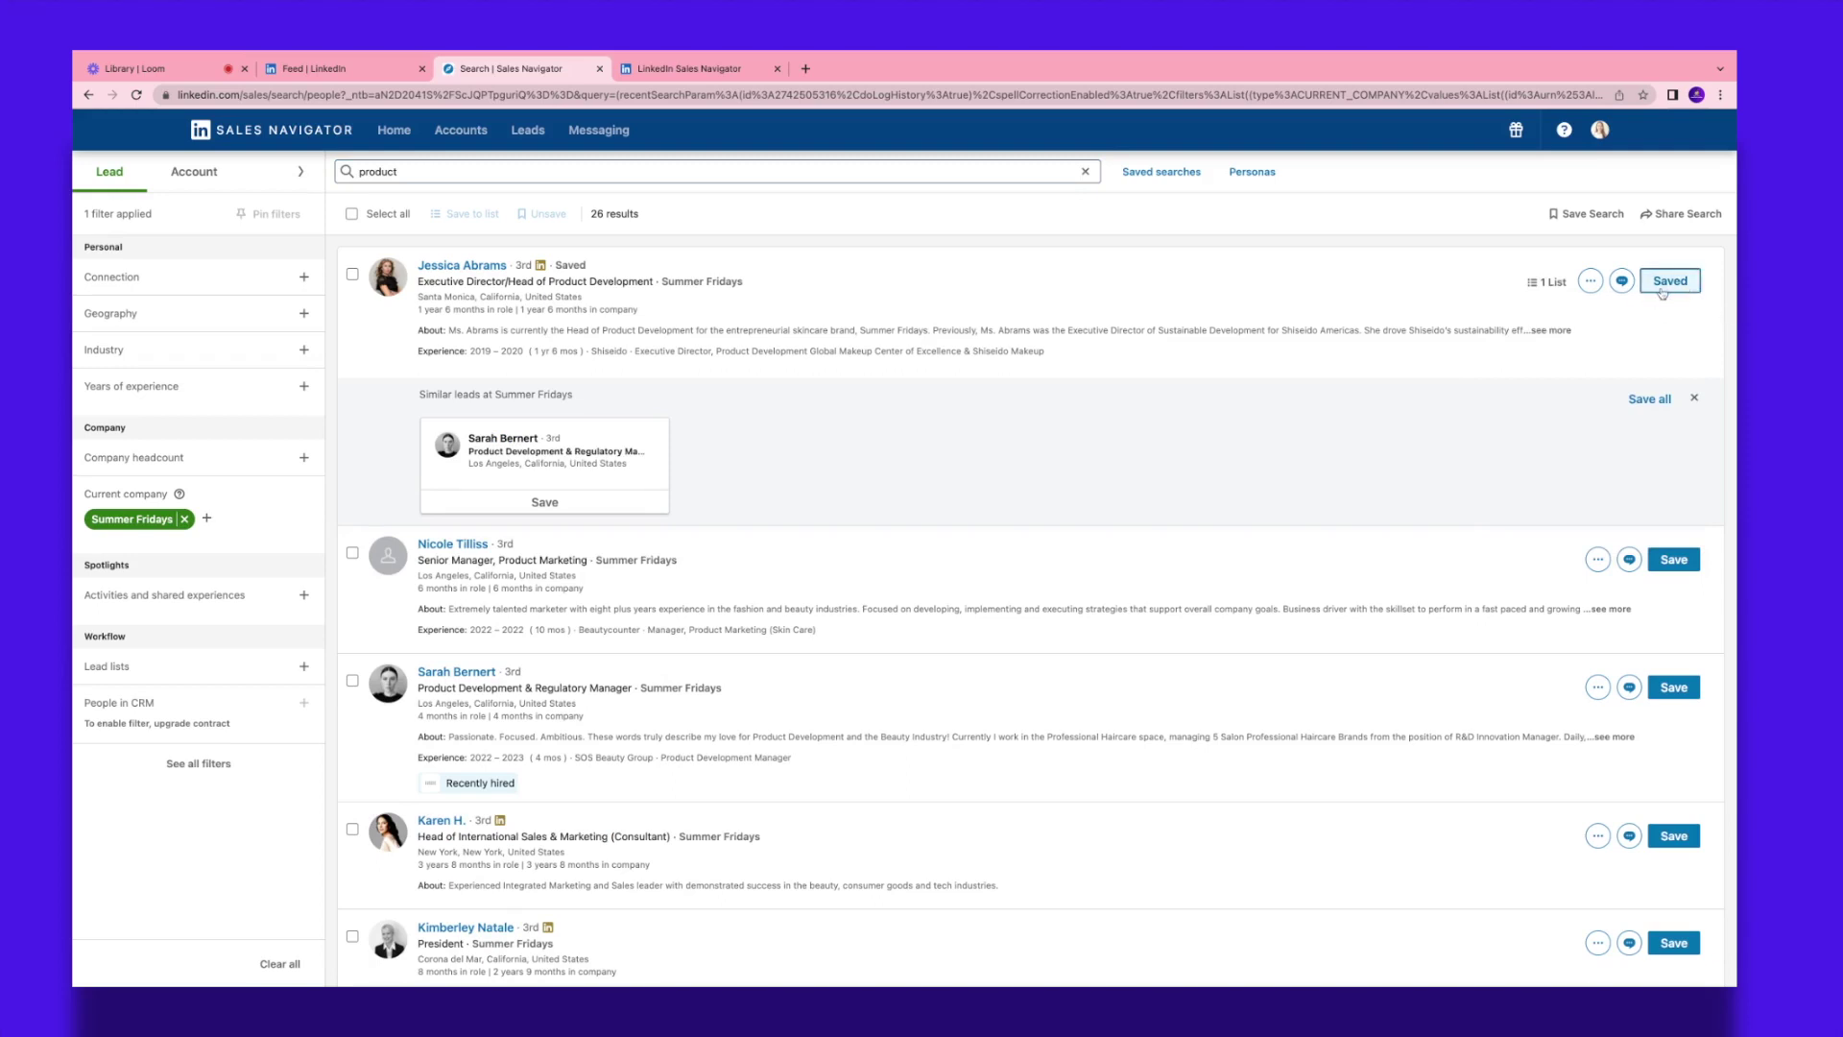
pyautogui.click(475, 269)
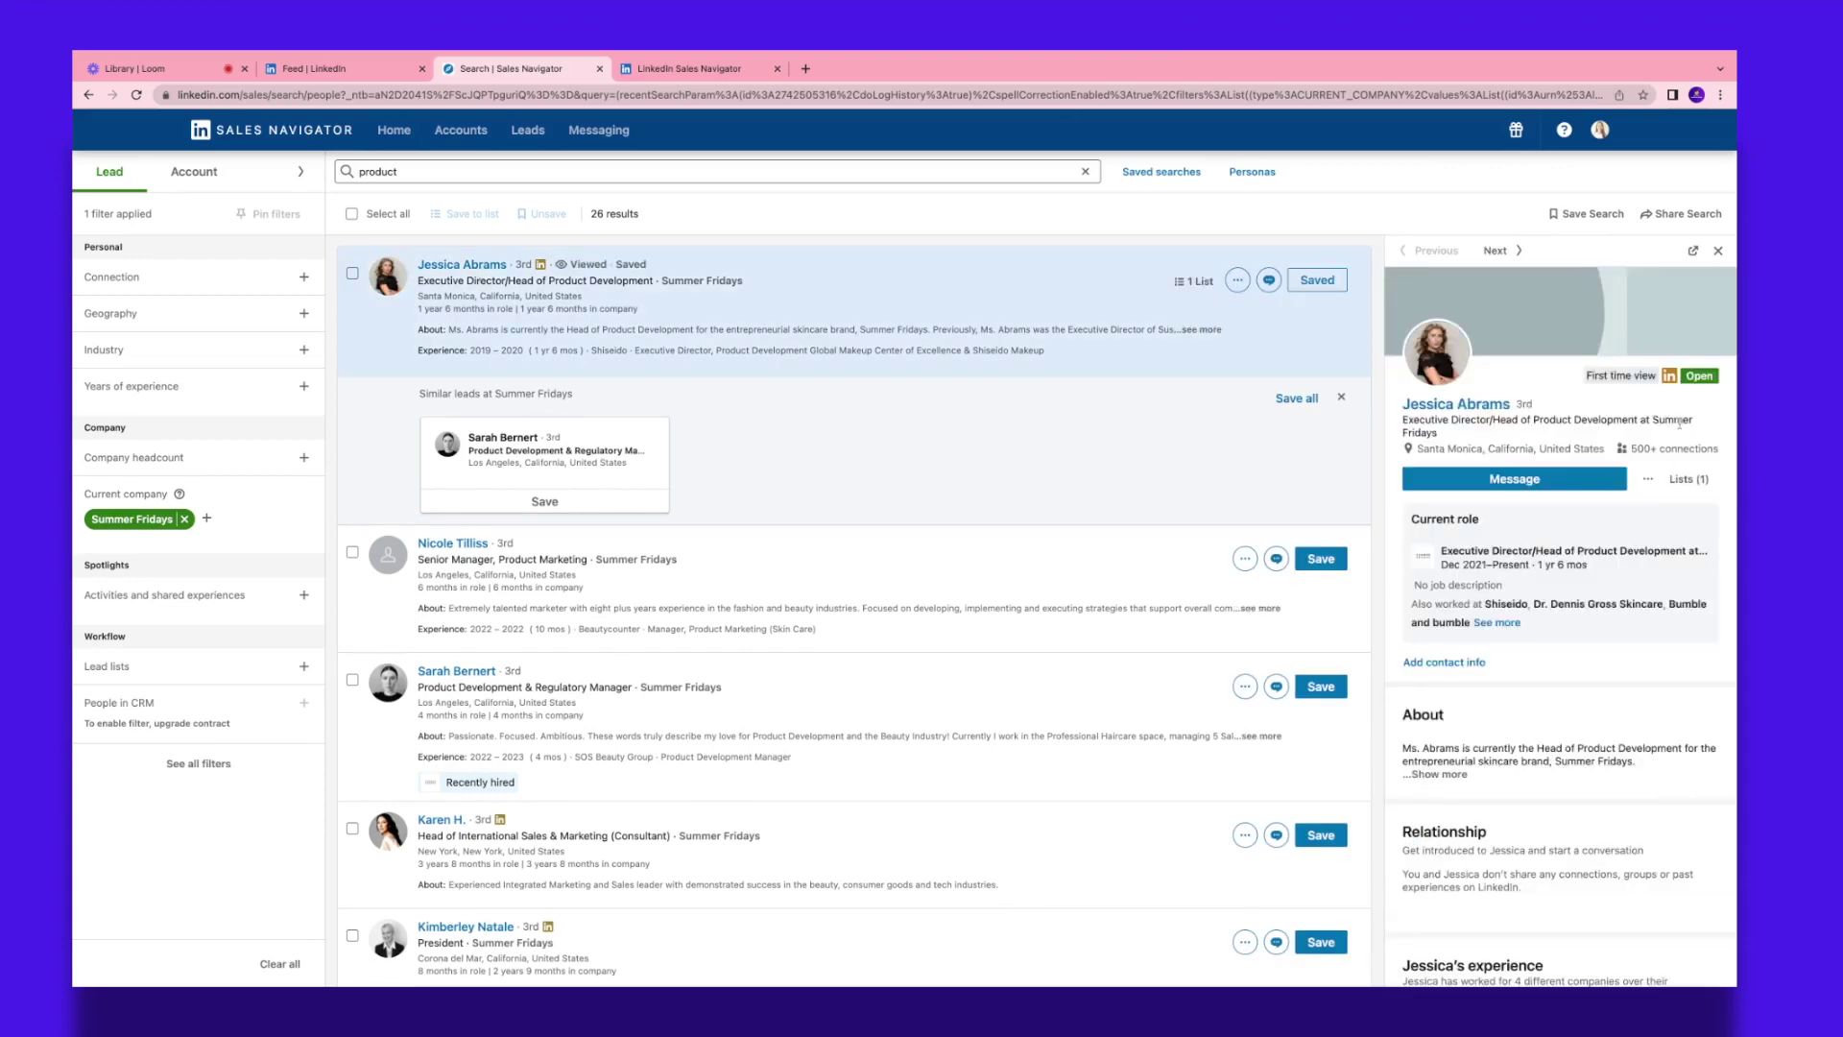
# Step: Review the lead's profile and start a blank InMail to her
pyautogui.scroll(-3, 1560, 624)
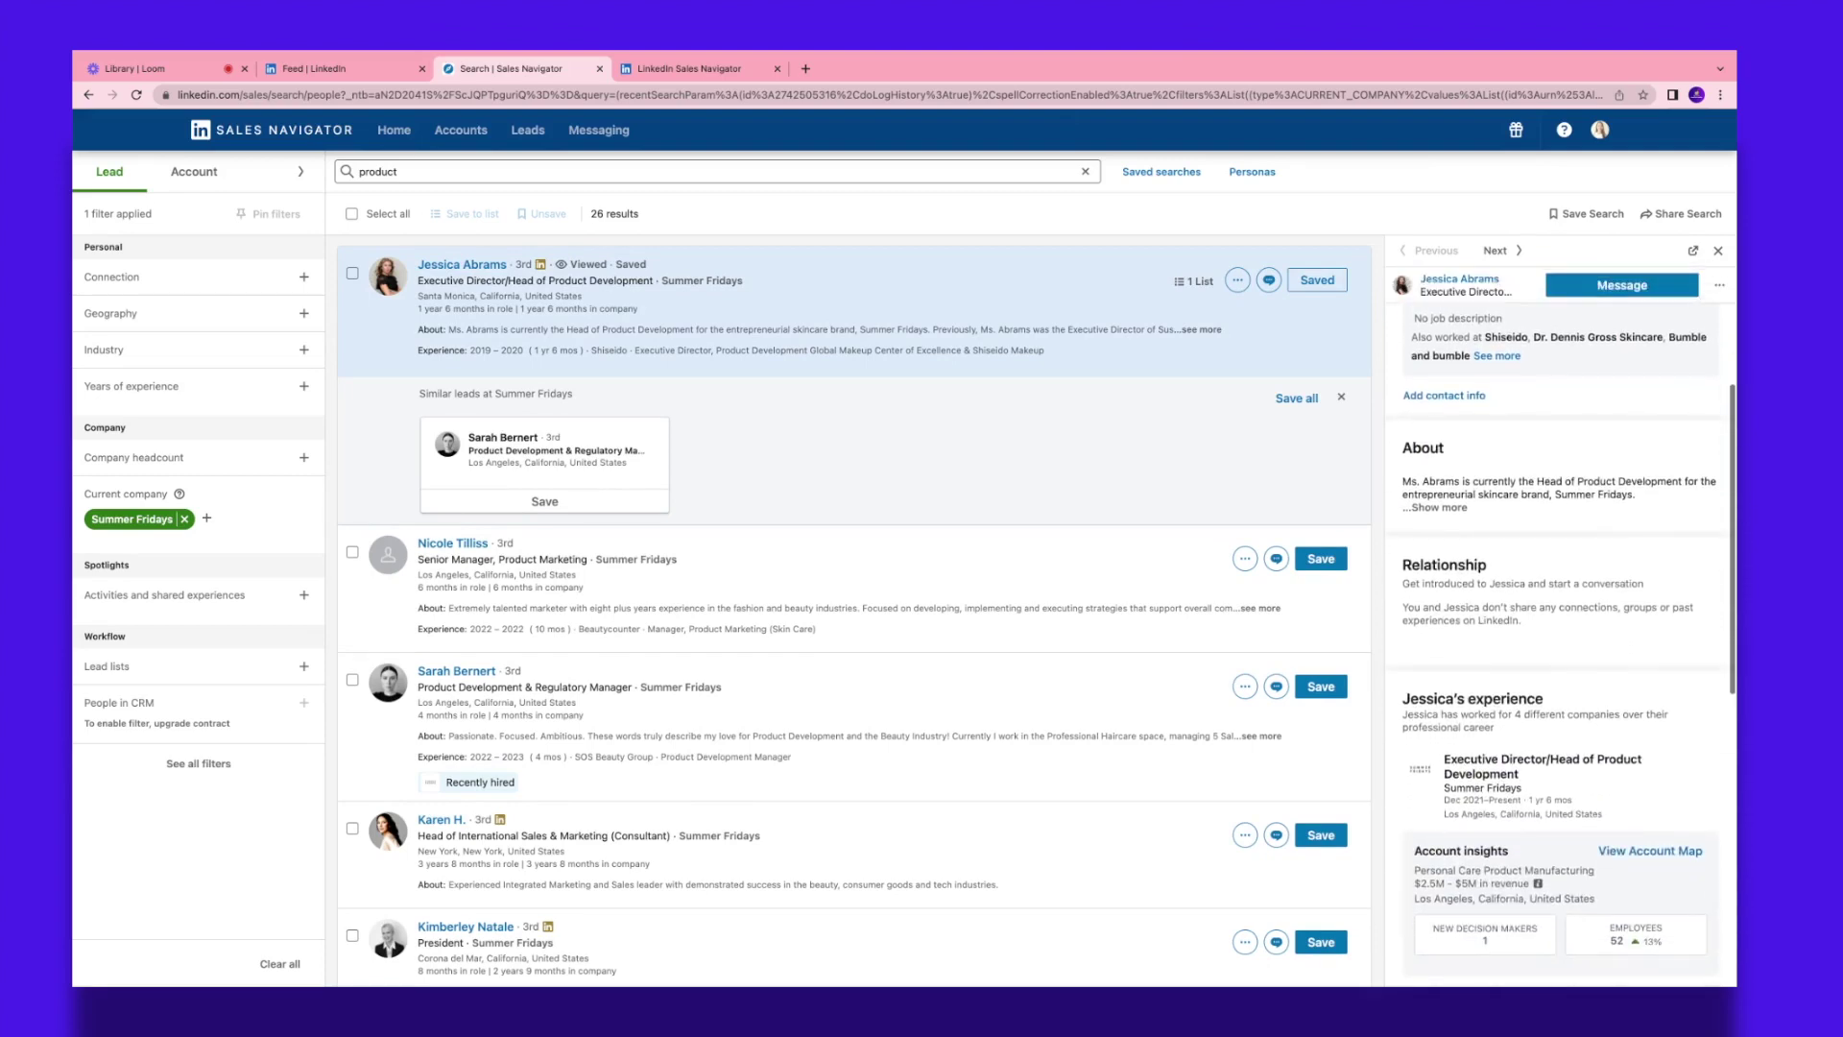
pyautogui.scroll(-4, 1560, 653)
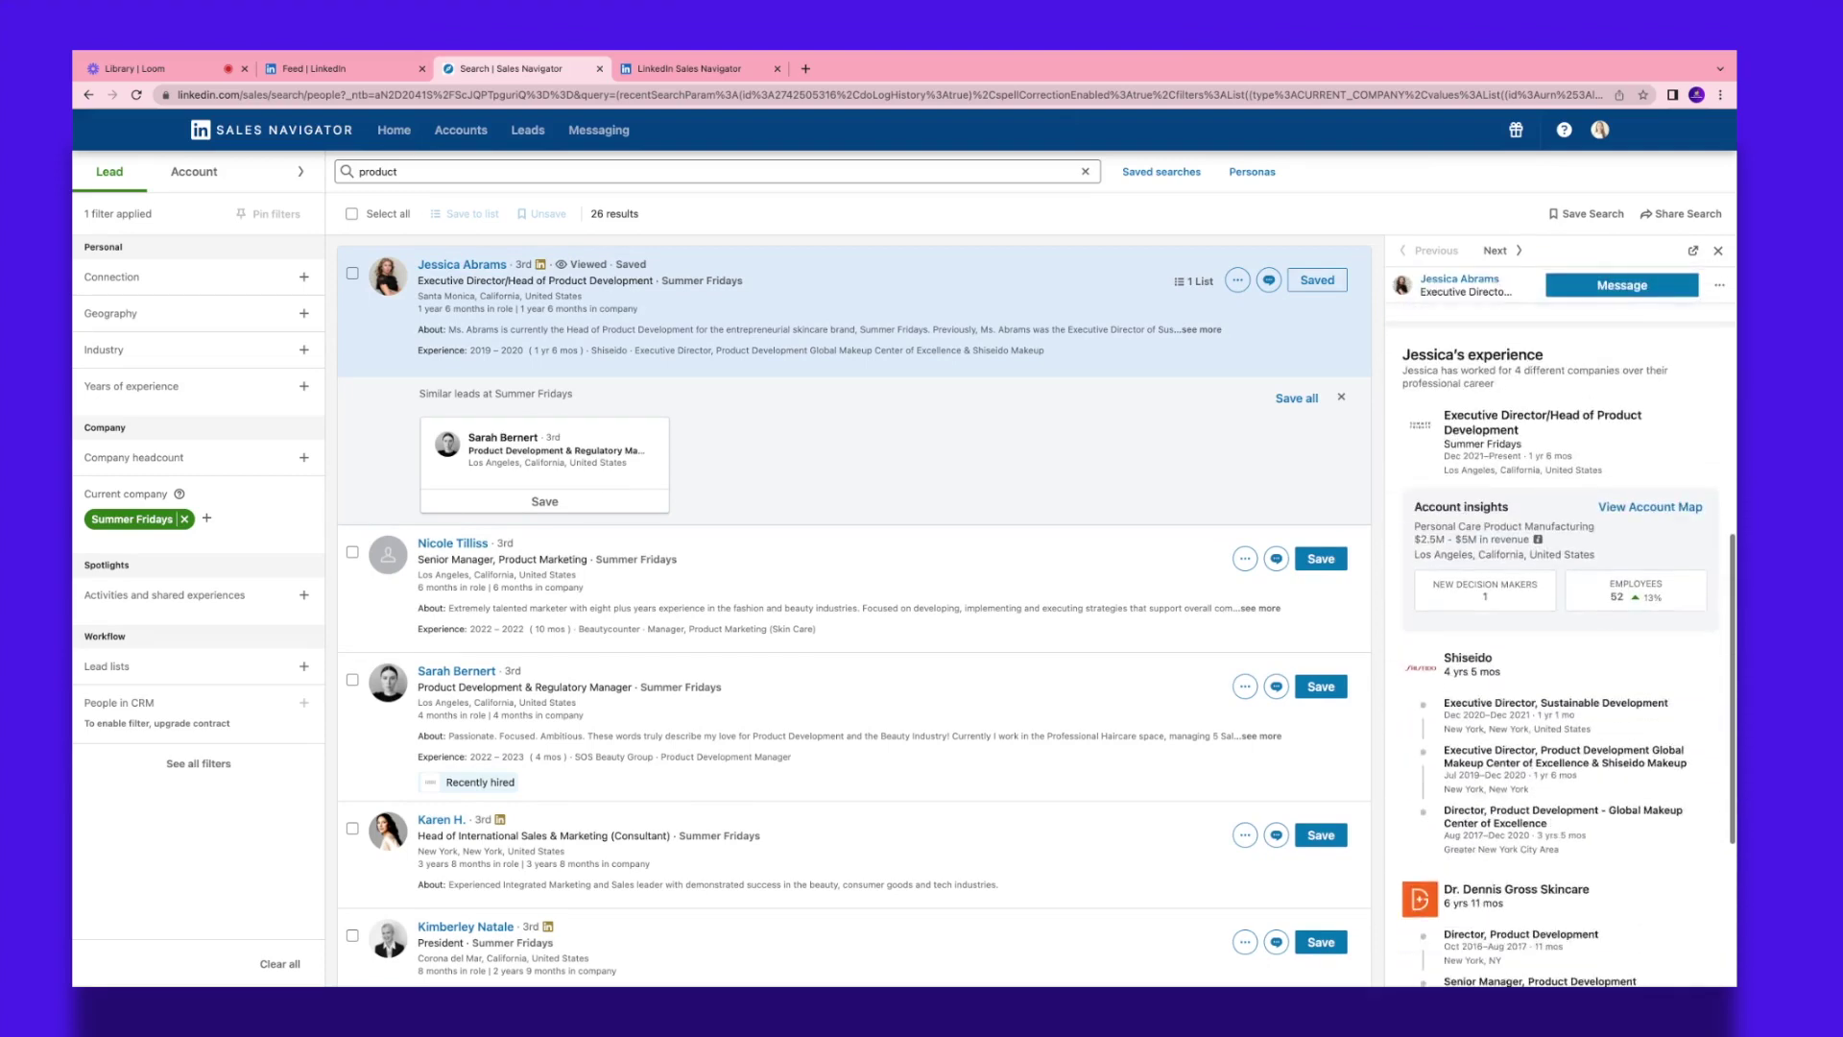
pyautogui.scroll(-3, 1560, 624)
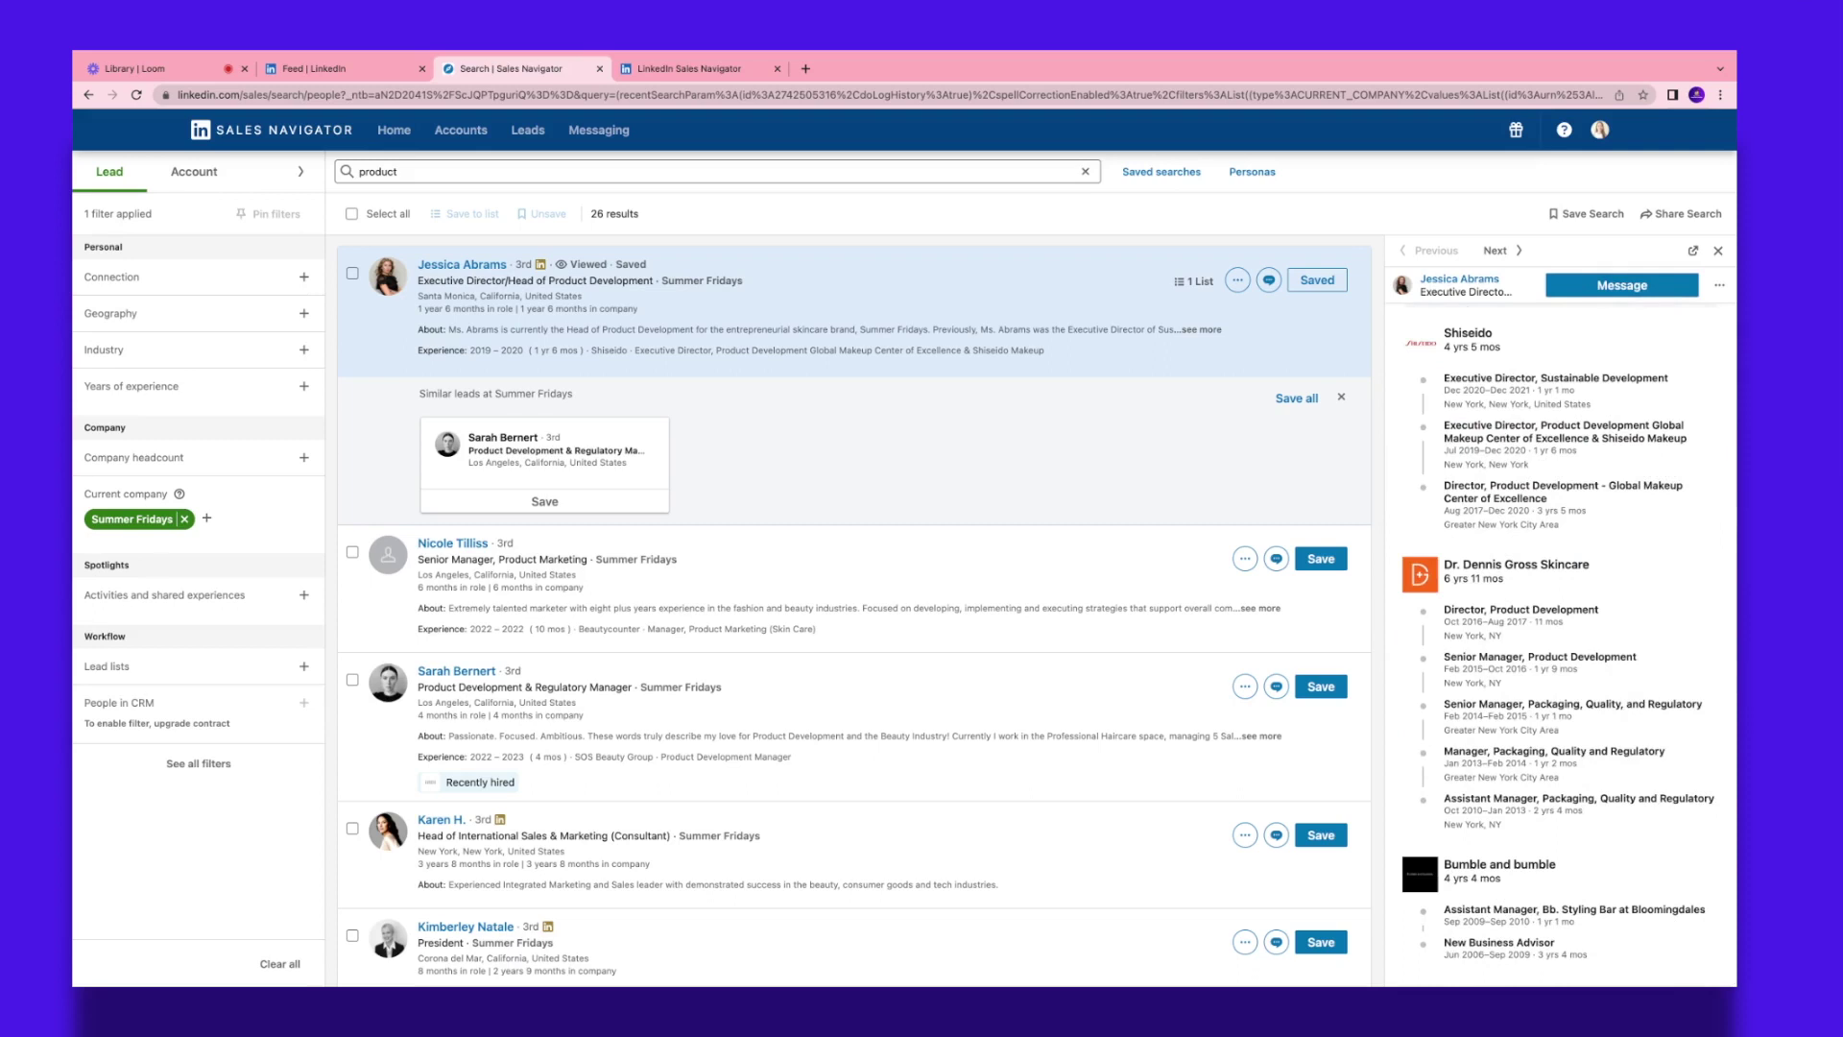
pyautogui.scroll(7, 1559, 624)
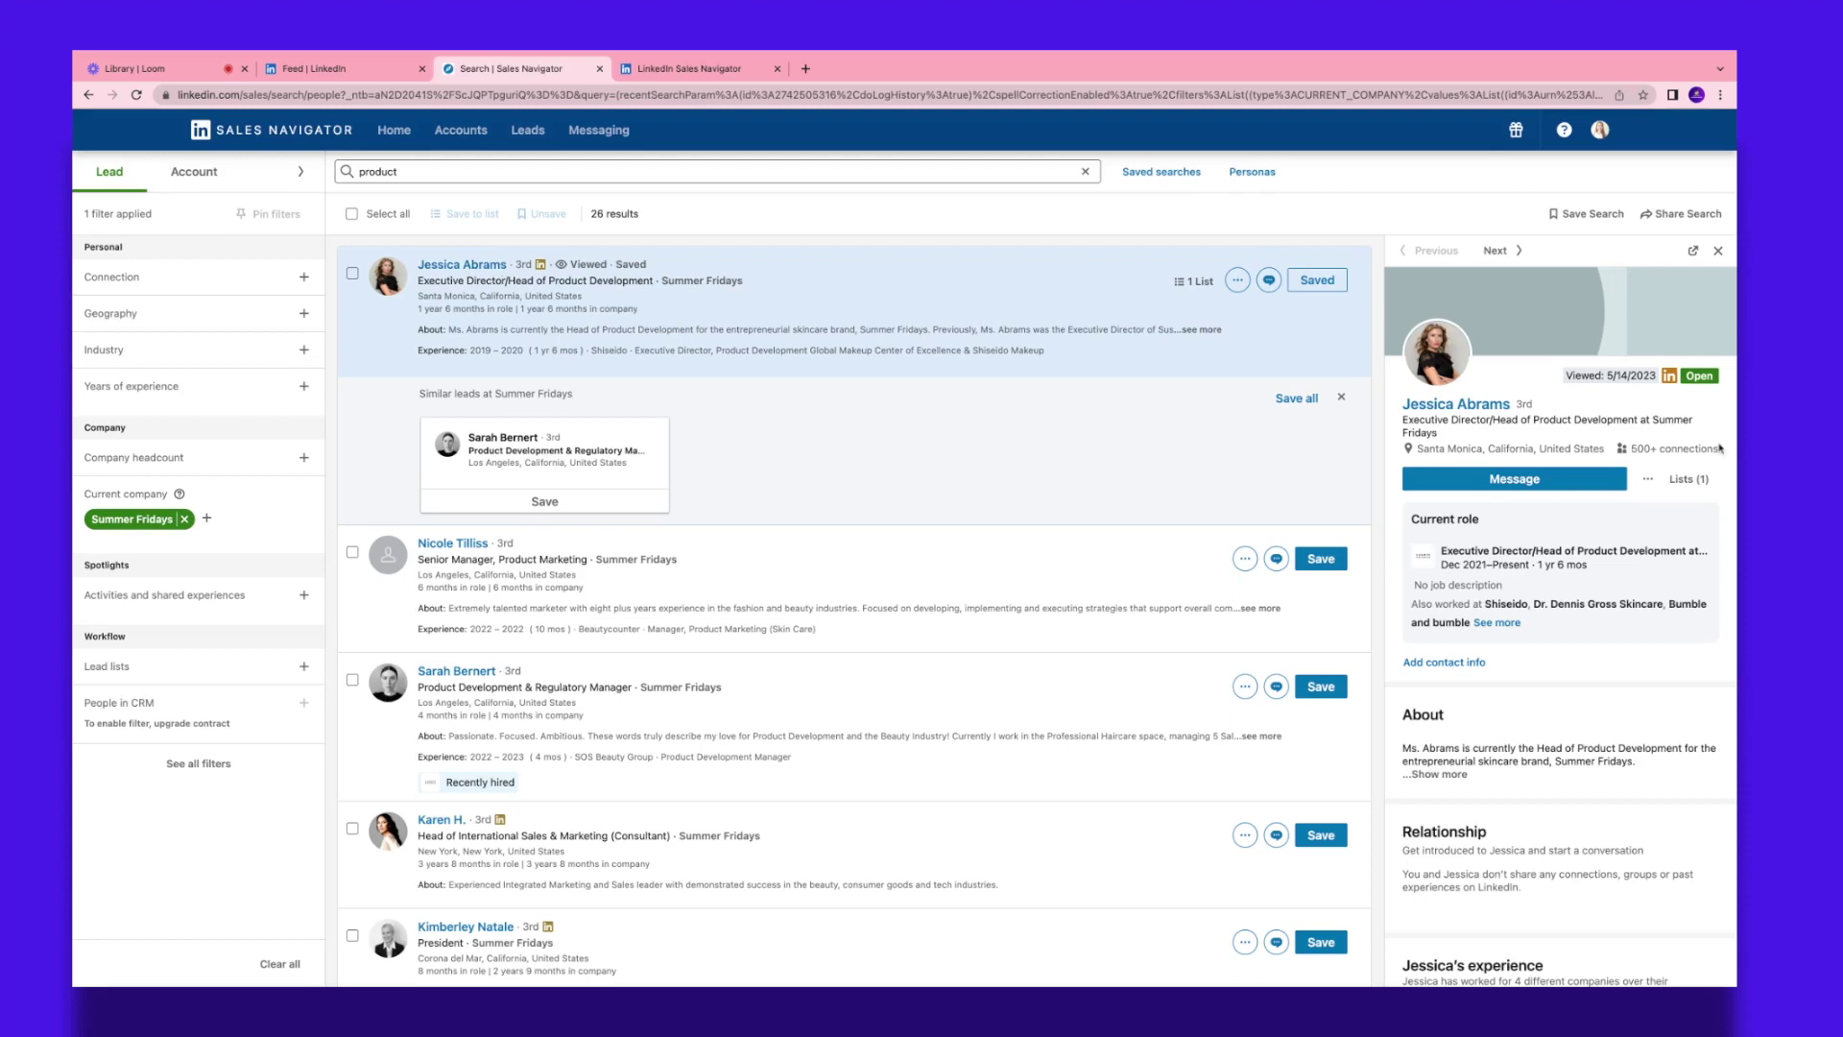
pyautogui.click(1620, 484)
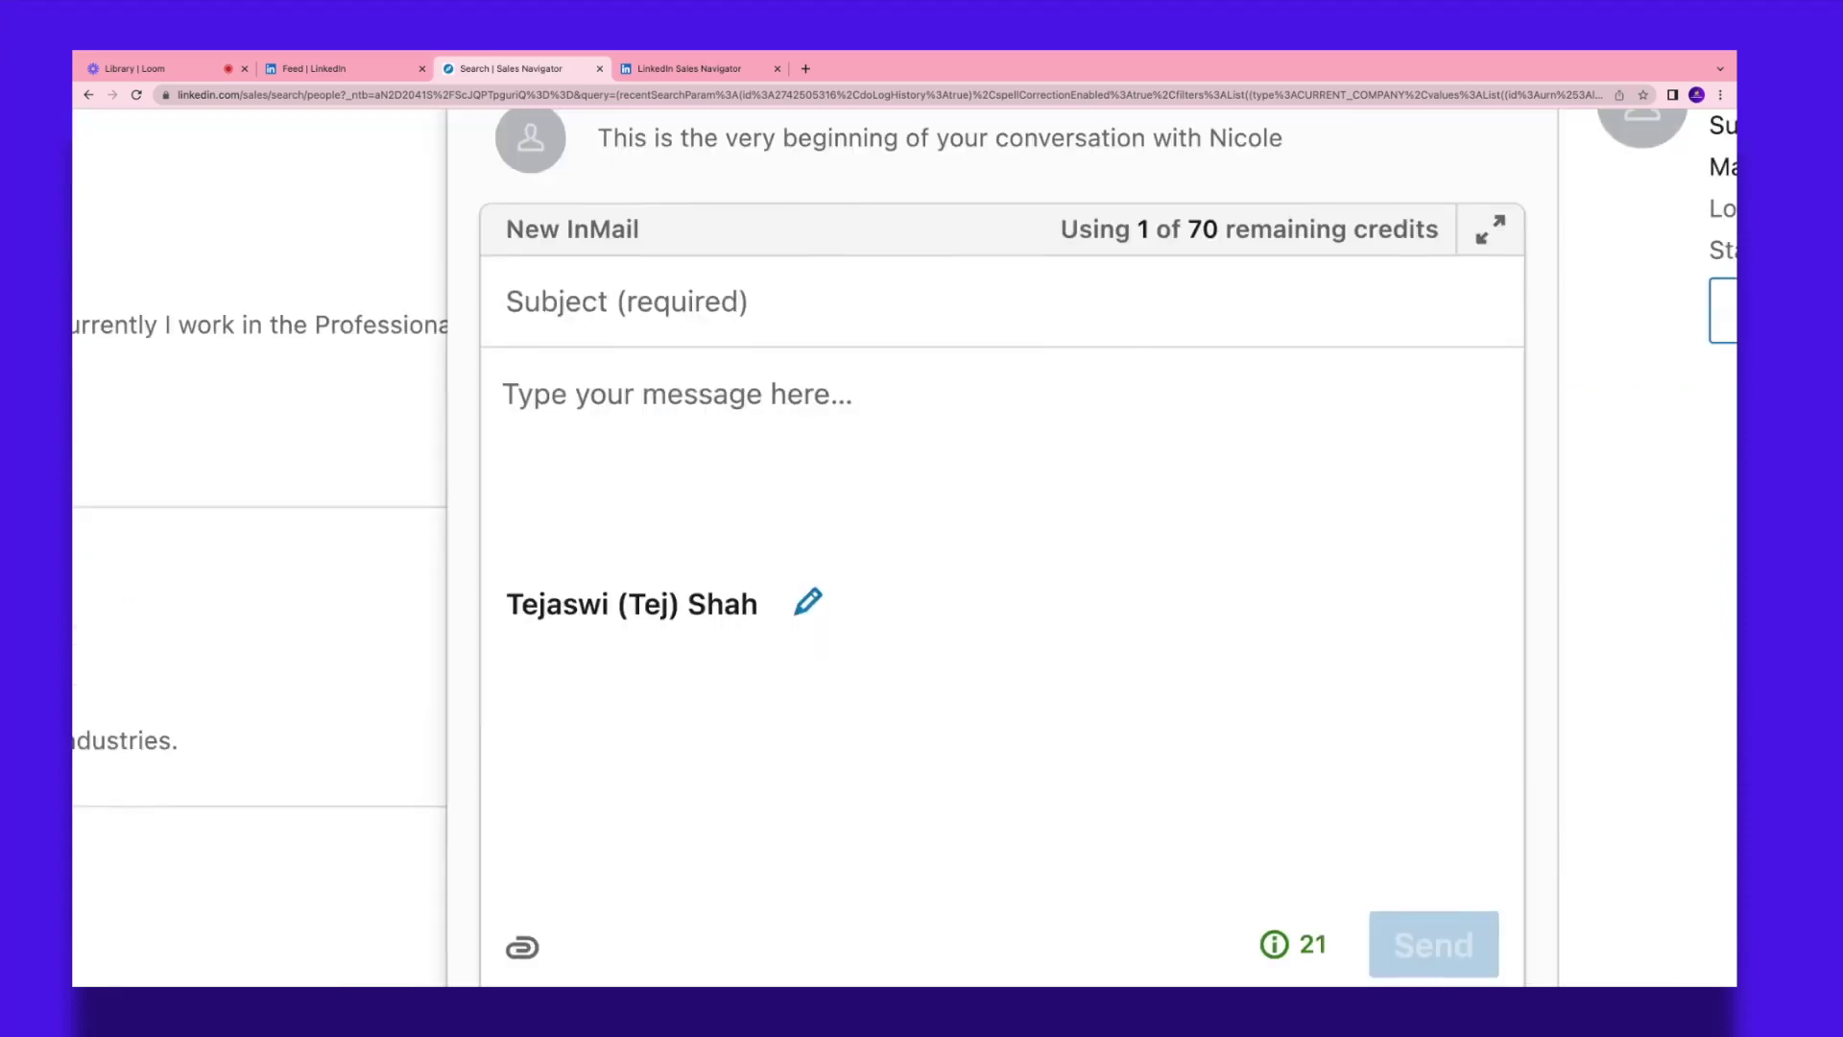